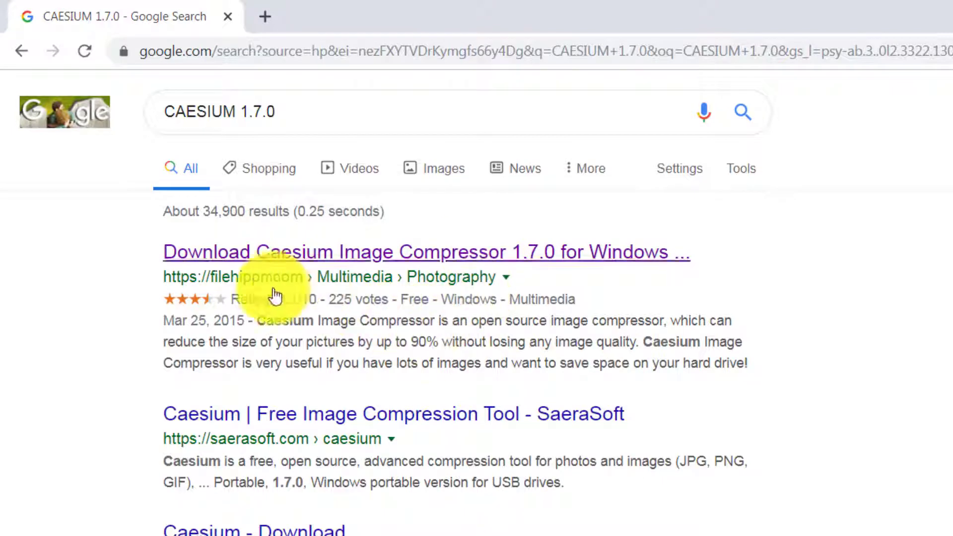
# Step: Open the FileHippo download page for Caesium Image Compressor 1.7.0 from the search results, and close the browser
pyautogui.click(331, 256)
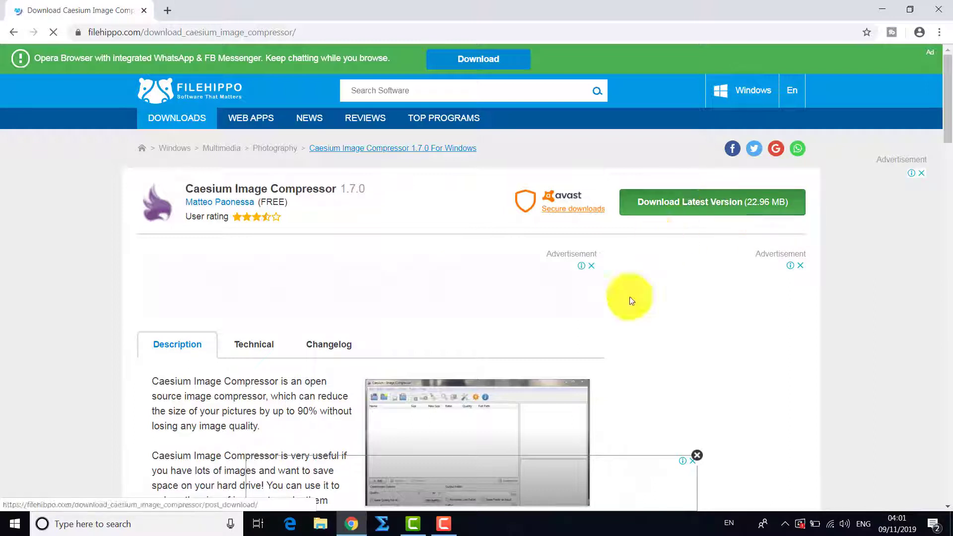
pyautogui.click(935, 14)
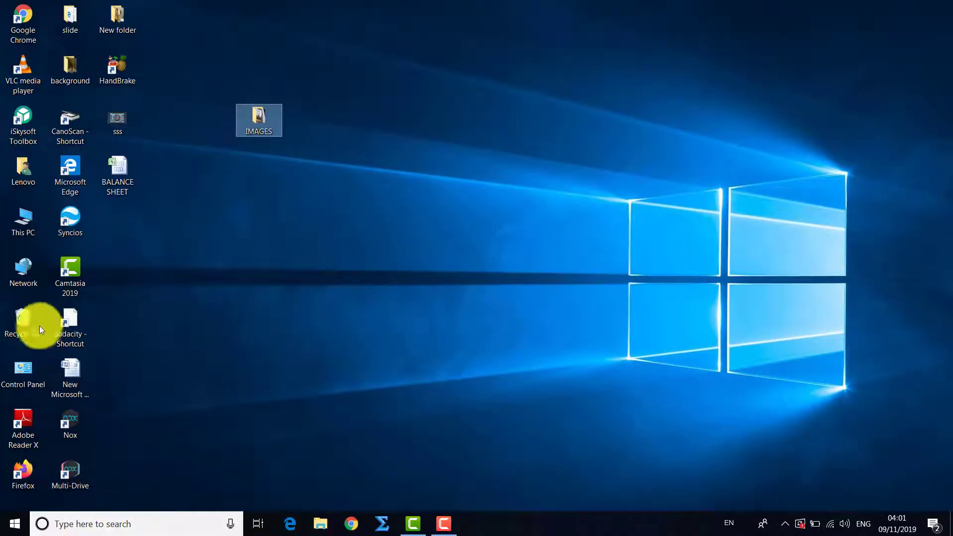
# Step: Paste the caesium-1.7.0-port archive from the Downloads folder onto the desktop
pyautogui.click(22, 218)
pyautogui.doubleClick(23, 218)
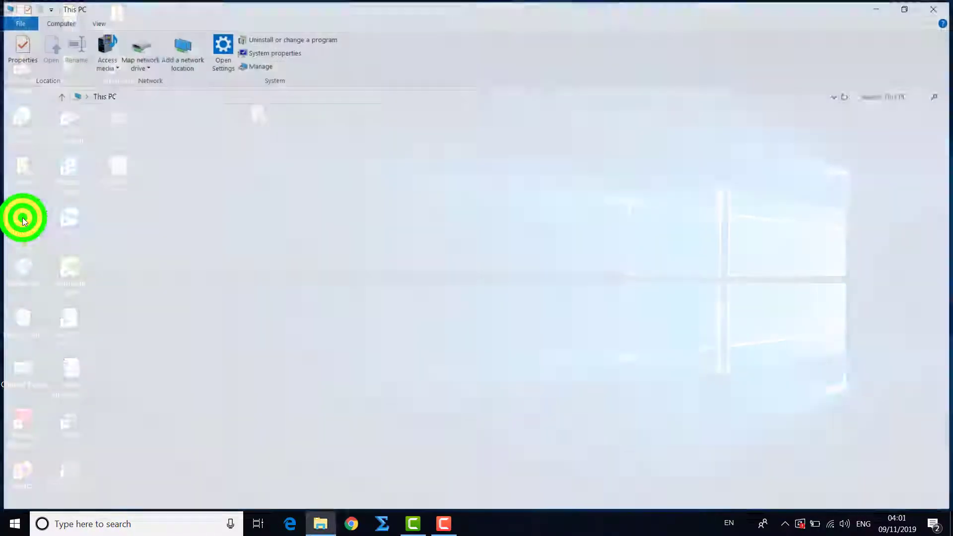
pyautogui.click(231, 277)
pyautogui.doubleClick(231, 277)
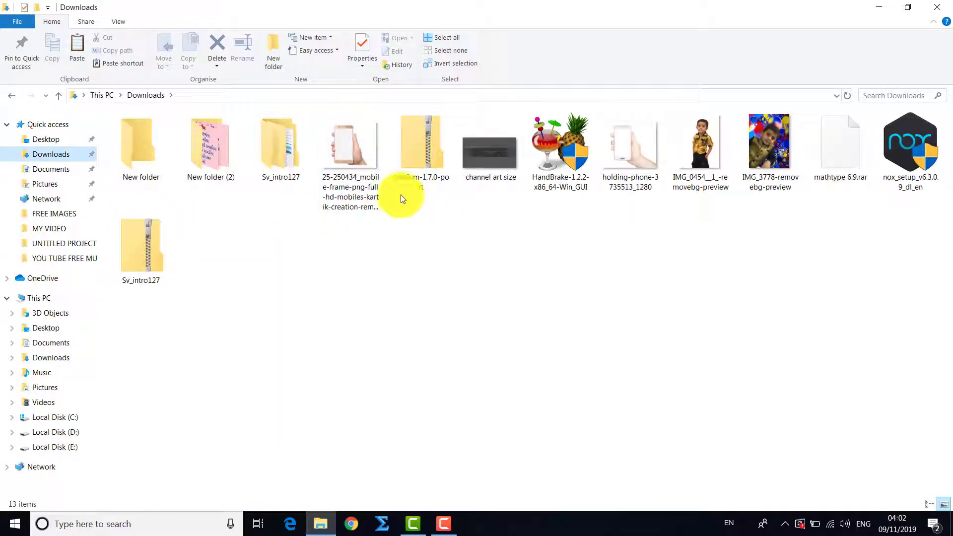
pyautogui.click(423, 158)
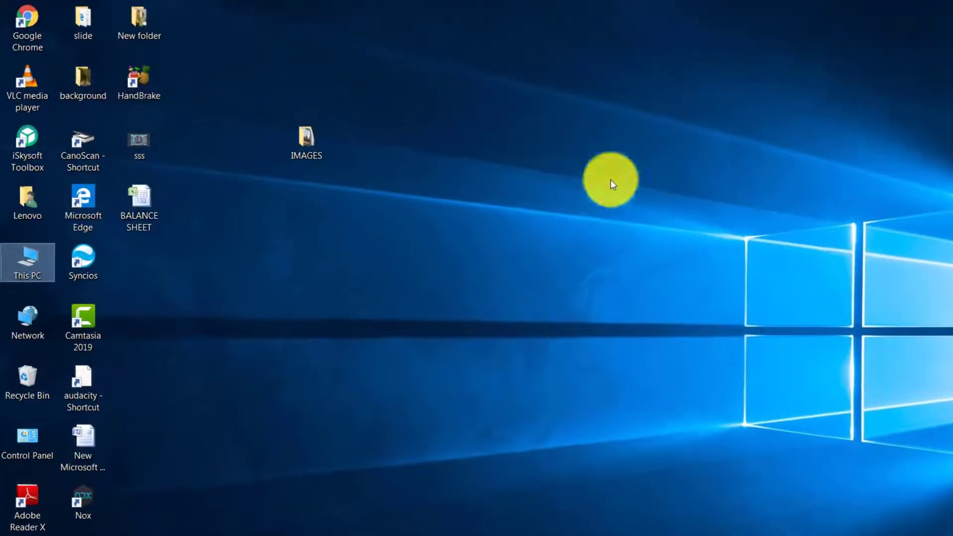
pyautogui.rightClick(646, 184)
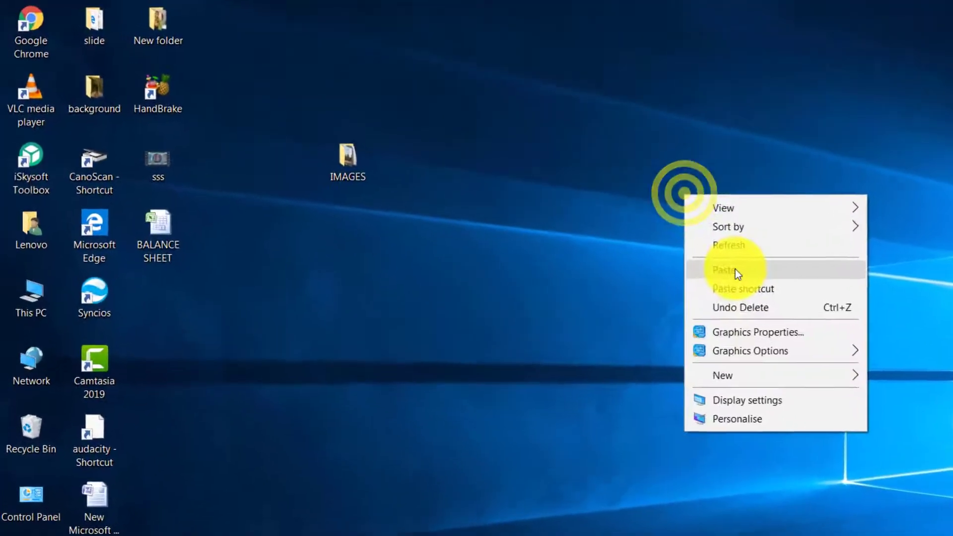
pyautogui.click(733, 269)
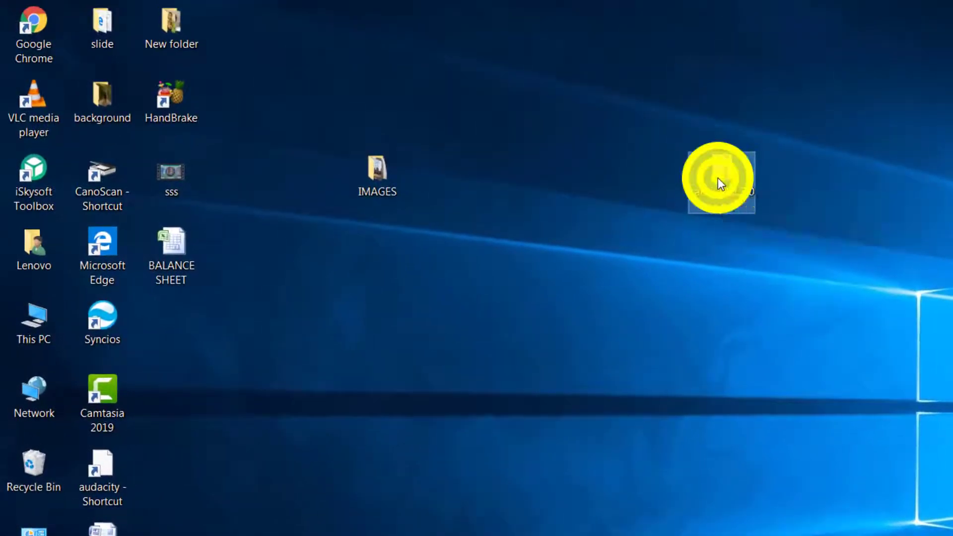
# Step: Extract the caesium-1.7.0-port archive into a desktop folder of the same name
pyautogui.rightClick(718, 179)
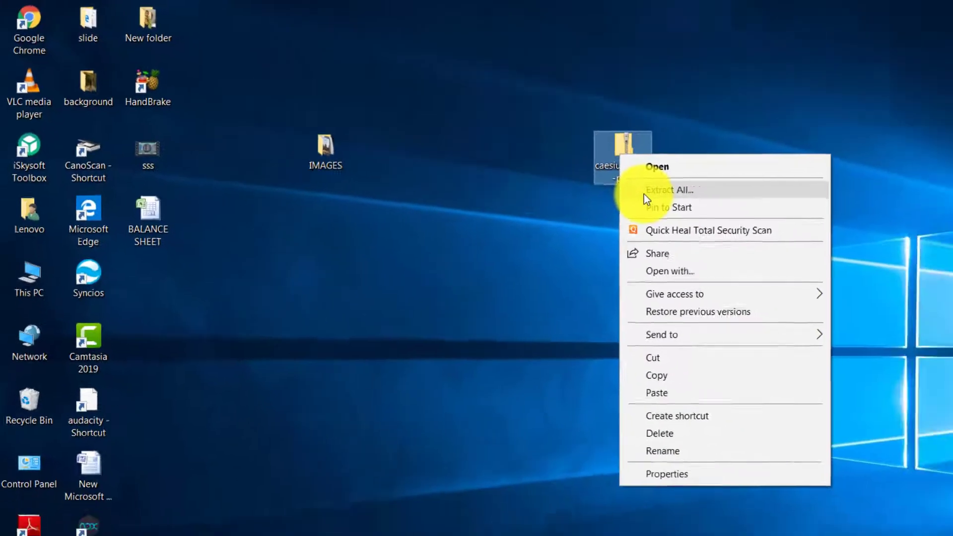
pyautogui.click(644, 195)
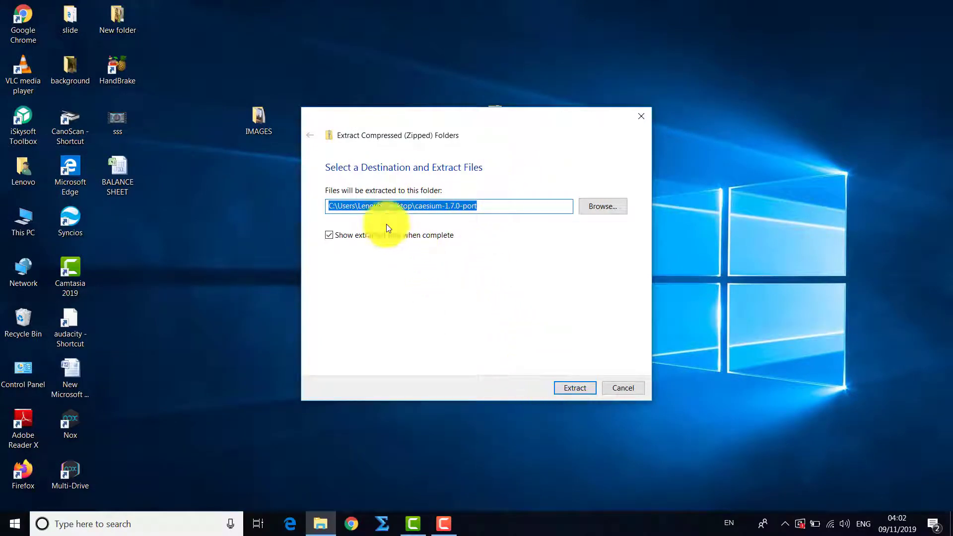
pyautogui.click(577, 392)
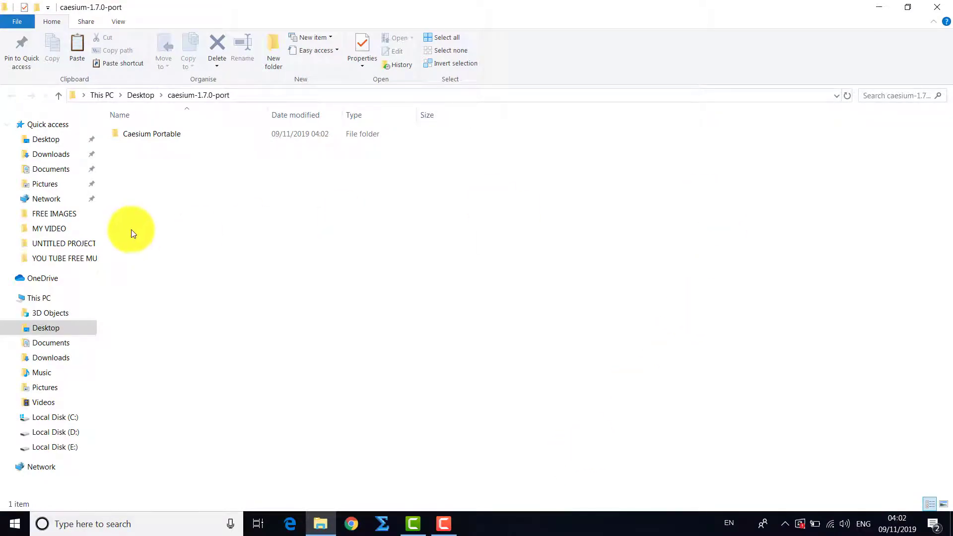
# Step: Launch Caesium from the extracted Caesium Portable folder, and close the folder window to leave the compressor on the desktop
pyautogui.doubleClick(158, 140)
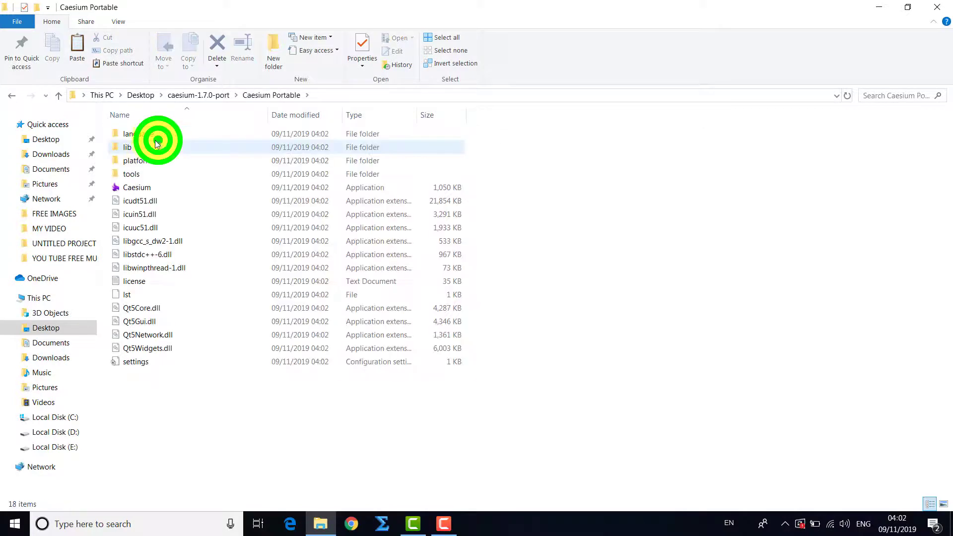
pyautogui.doubleClick(145, 192)
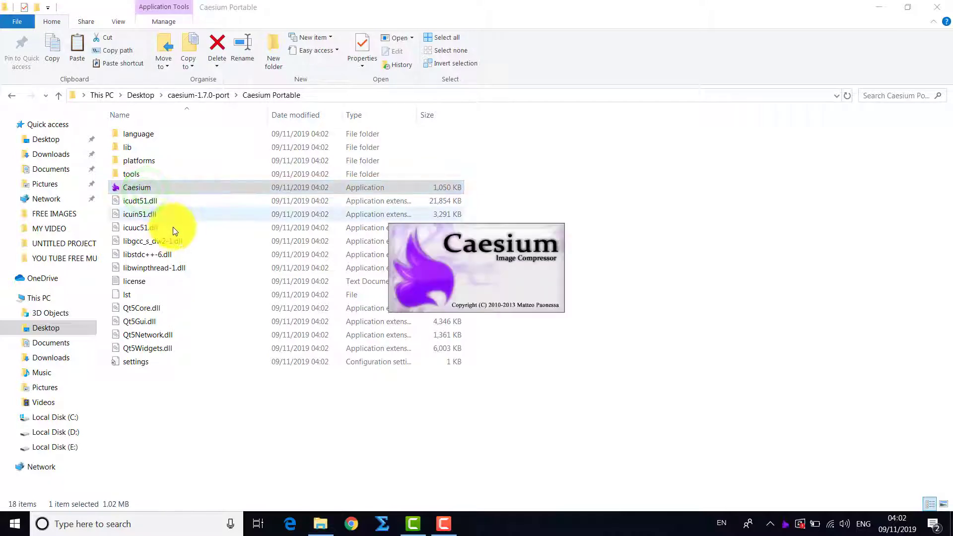
pyautogui.click(938, 7)
pyautogui.moveTo(463, 49); pyautogui.dragTo(627, 35)
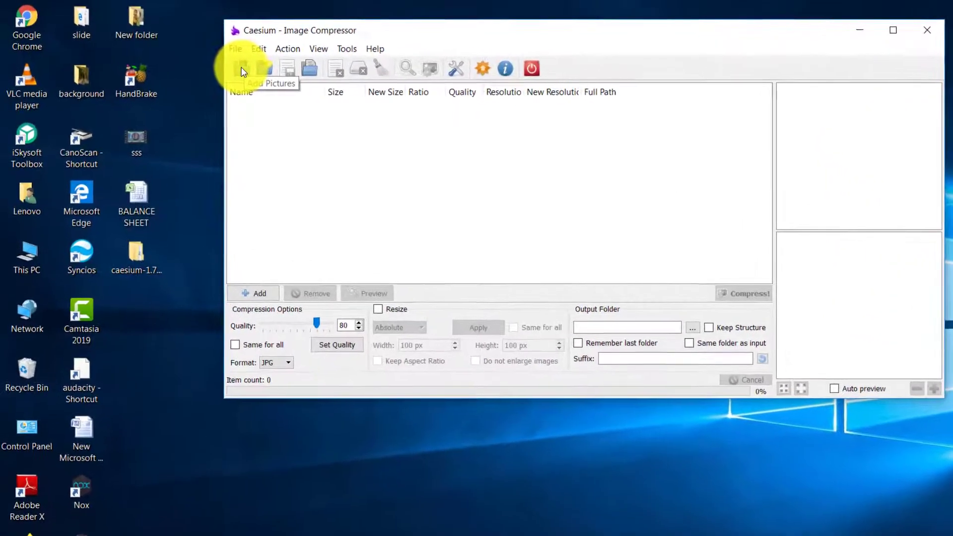
# Step: Add picture 1 from the desktop's IMAGES folder to the compression list, checking its file properties before opening it
pyautogui.click(207, 58)
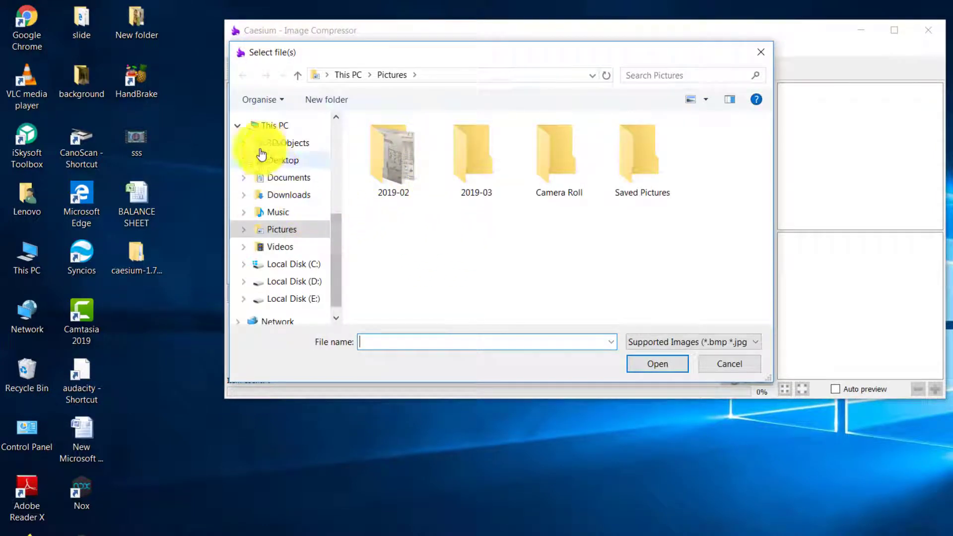
pyautogui.click(277, 163)
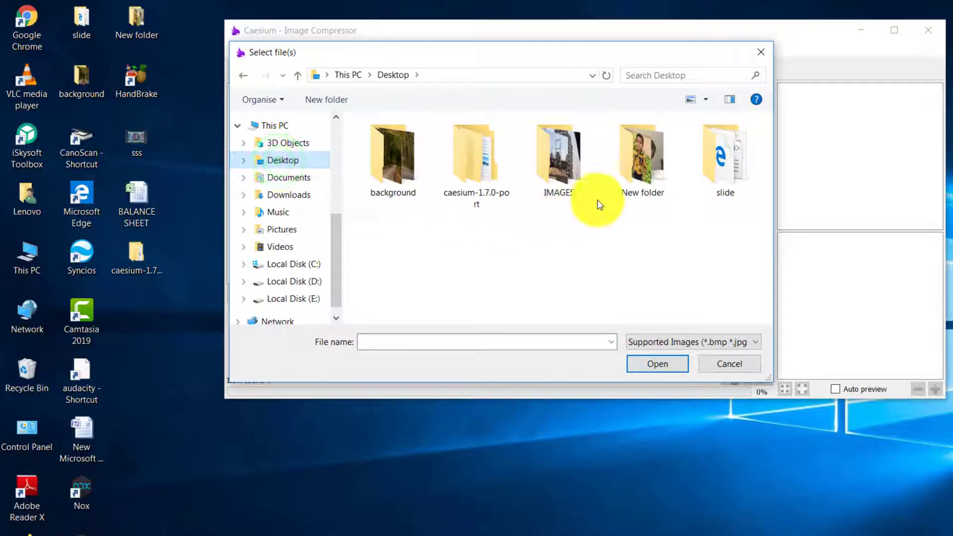
pyautogui.click(548, 157)
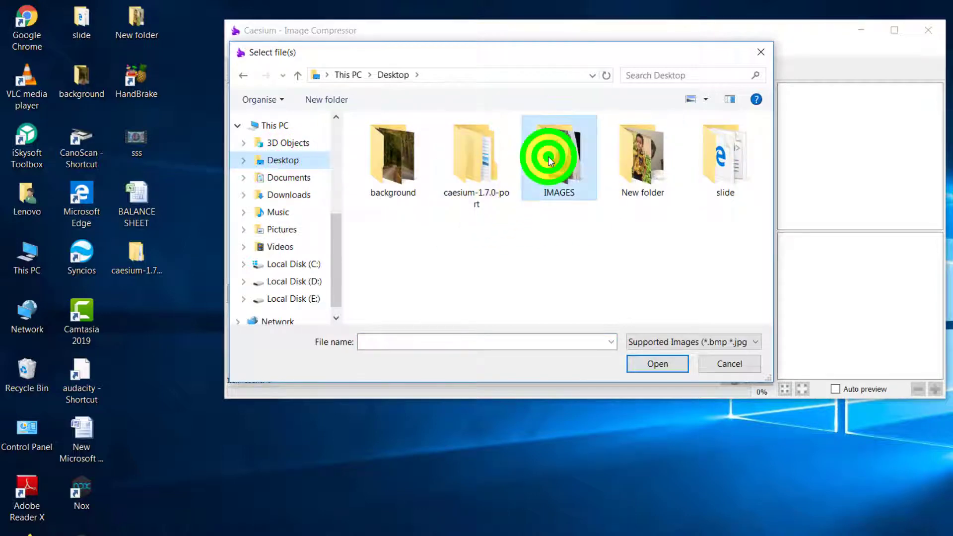
pyautogui.click(548, 157)
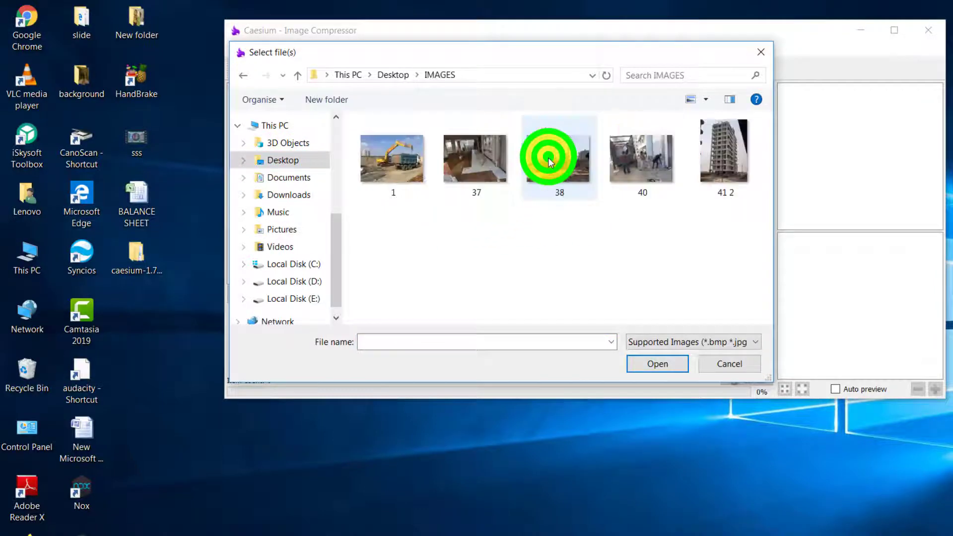
pyautogui.click(397, 173)
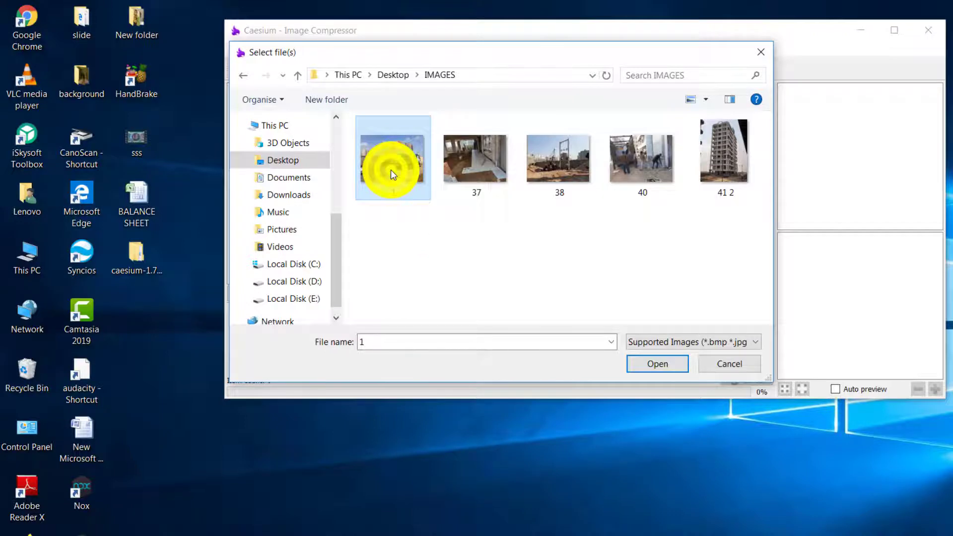
pyautogui.rightClick(392, 172)
pyautogui.click(435, 532)
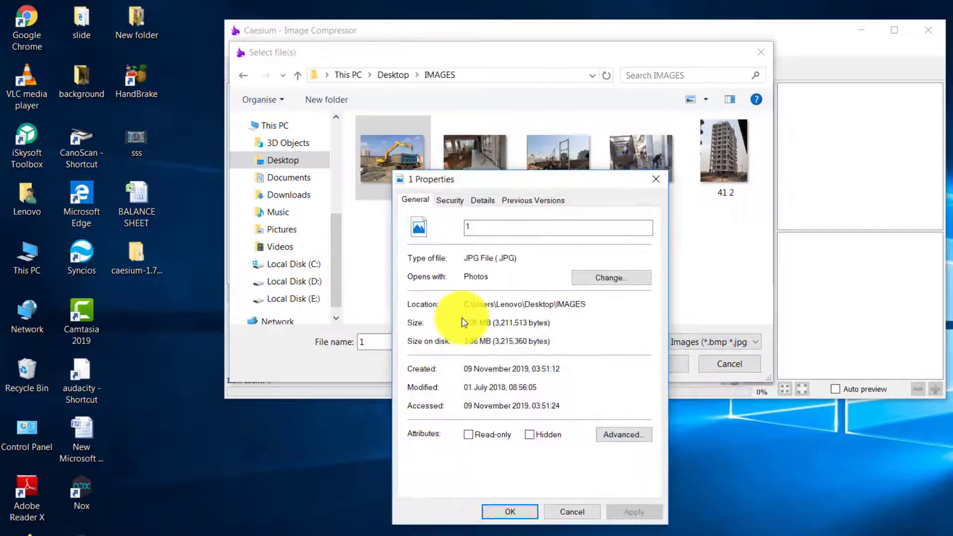
pyautogui.click(658, 180)
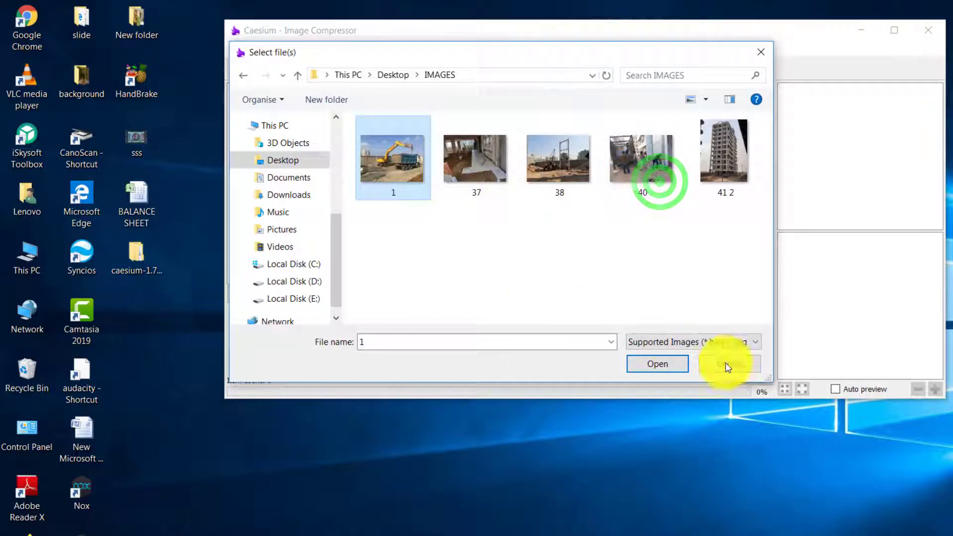
pyautogui.click(645, 365)
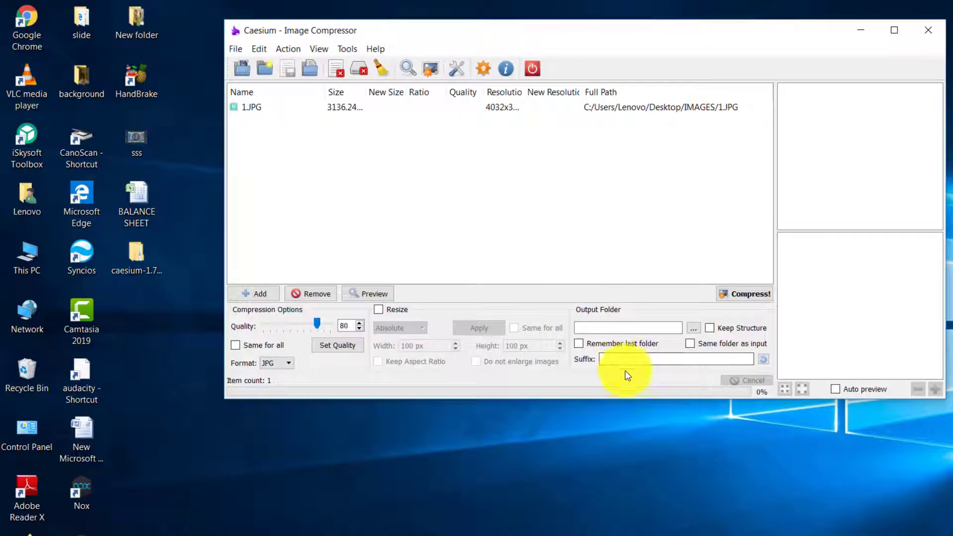
# Step: Set the compression quality to 20 and choose the Desktop as the output folder
pyautogui.click(315, 326)
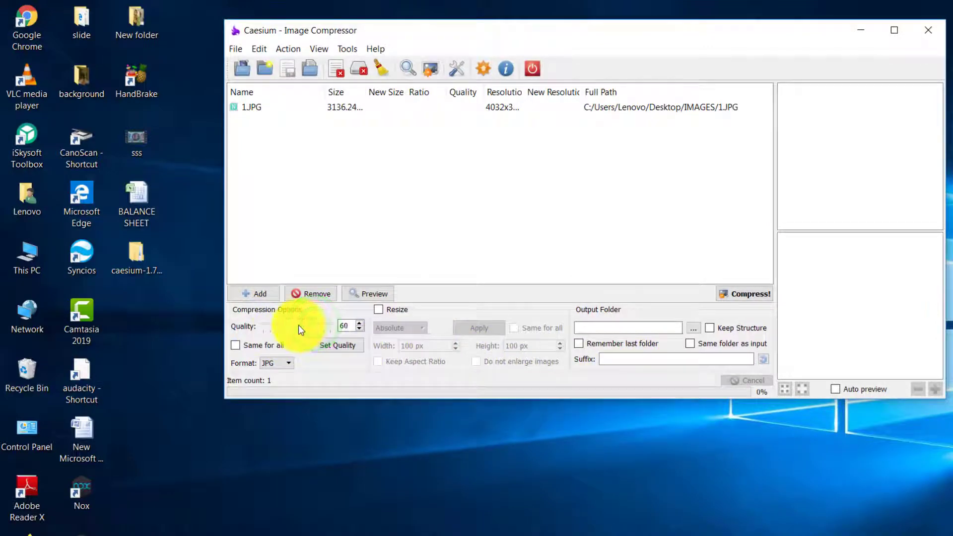
pyautogui.moveTo(280, 322); pyautogui.dragTo(276, 326)
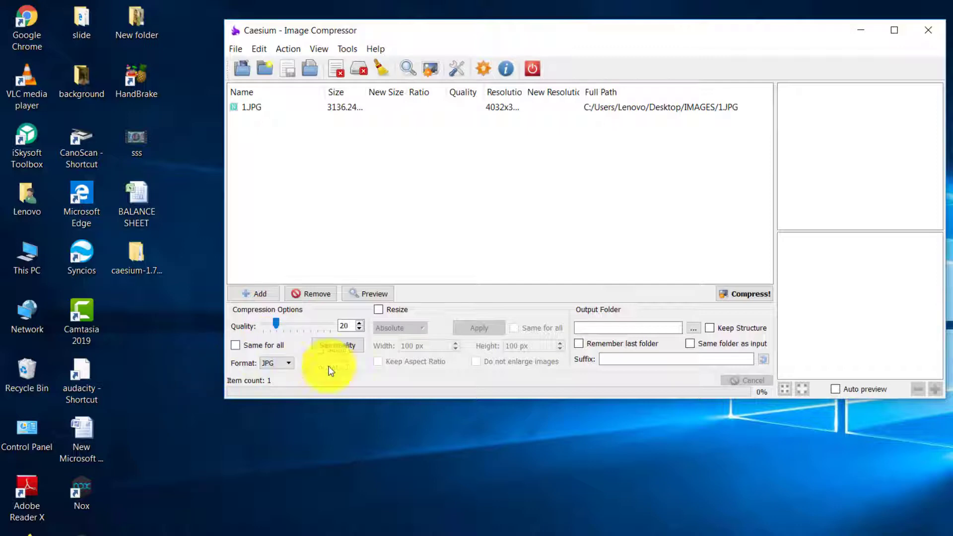
pyautogui.click(694, 331)
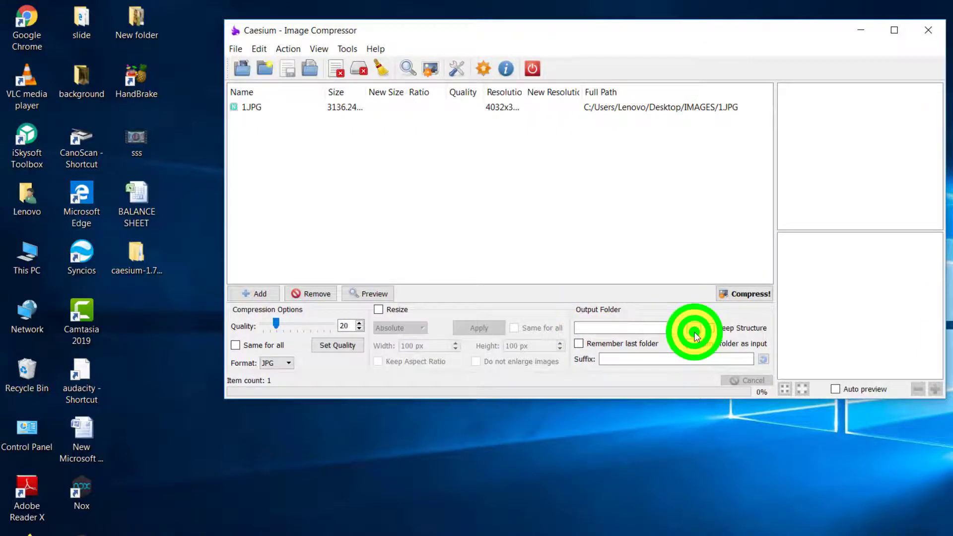
pyautogui.click(280, 161)
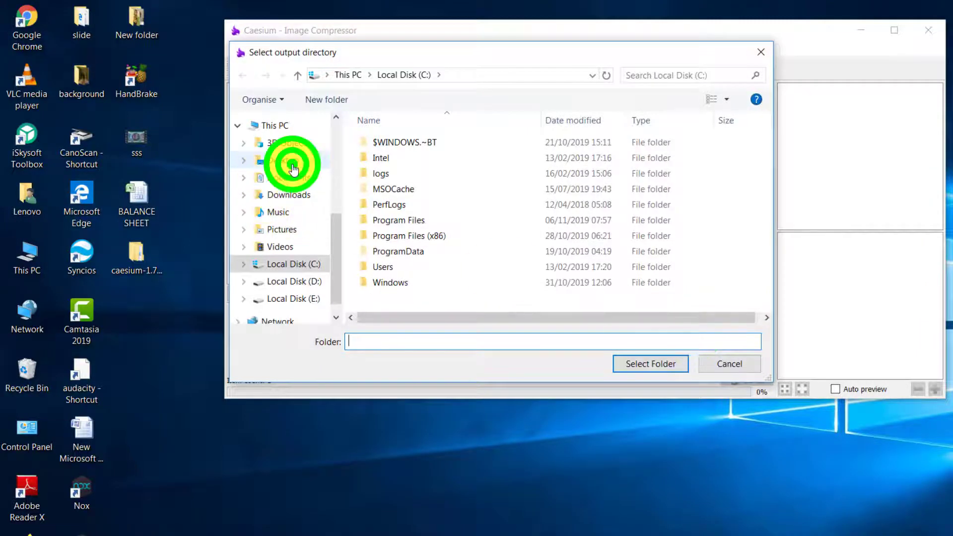
pyautogui.click(644, 371)
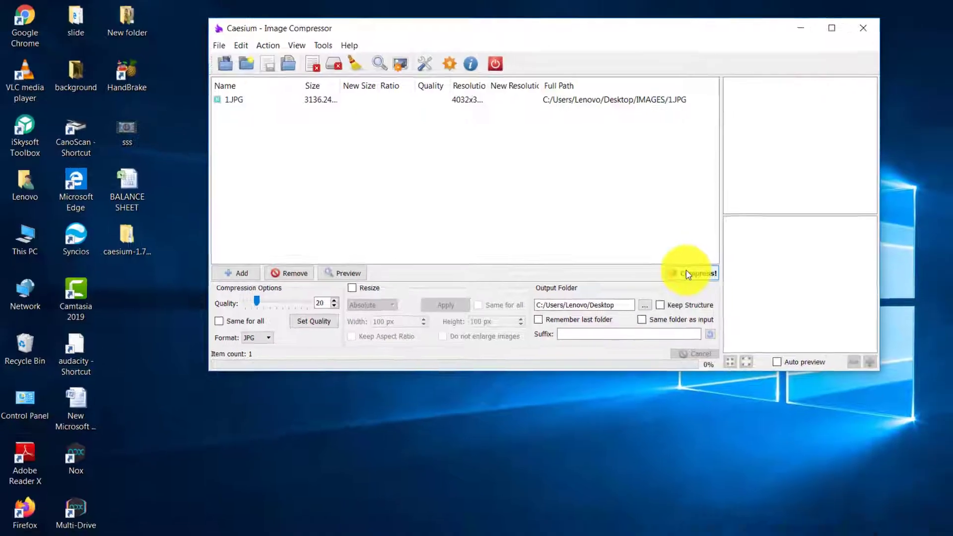
# Step: Compress the listed picture and close the compressor
pyautogui.click(688, 273)
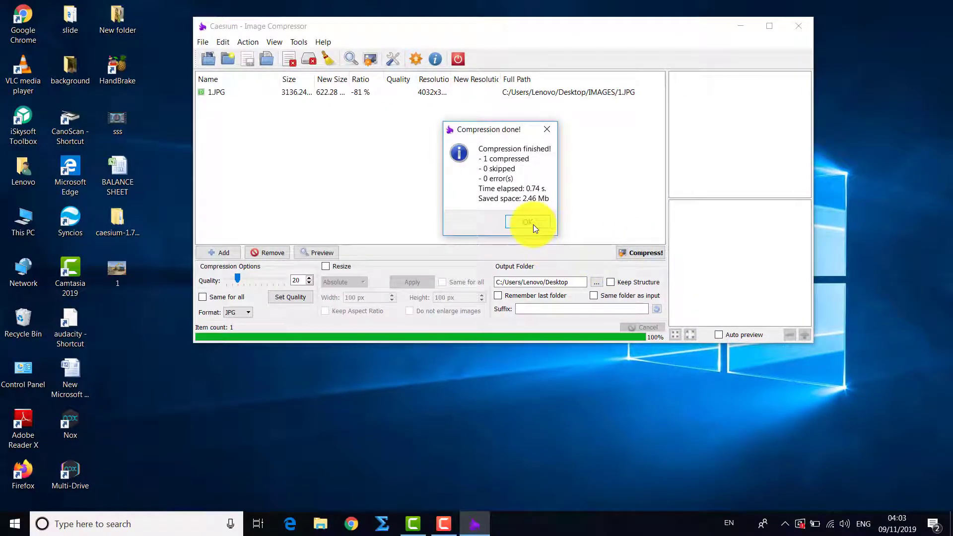
pyautogui.click(533, 224)
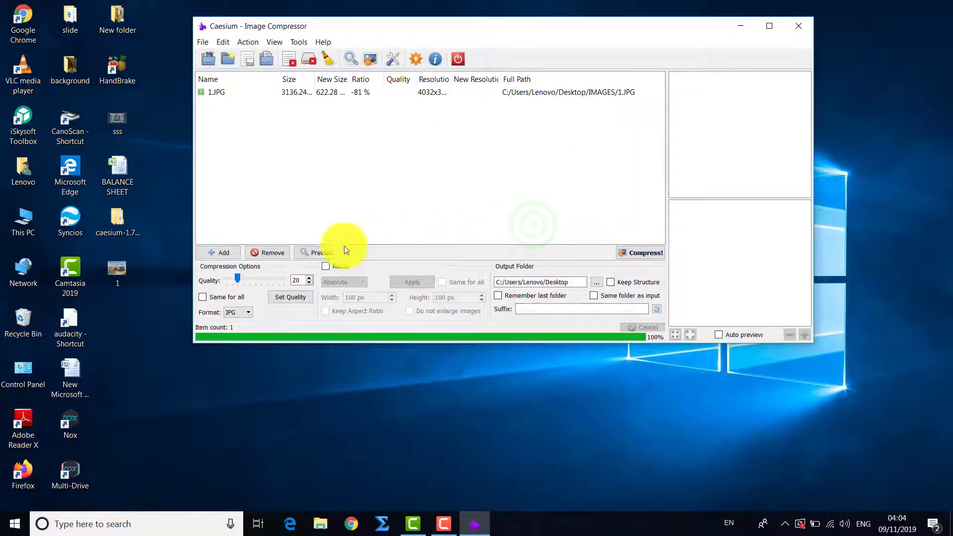
pyautogui.click(796, 29)
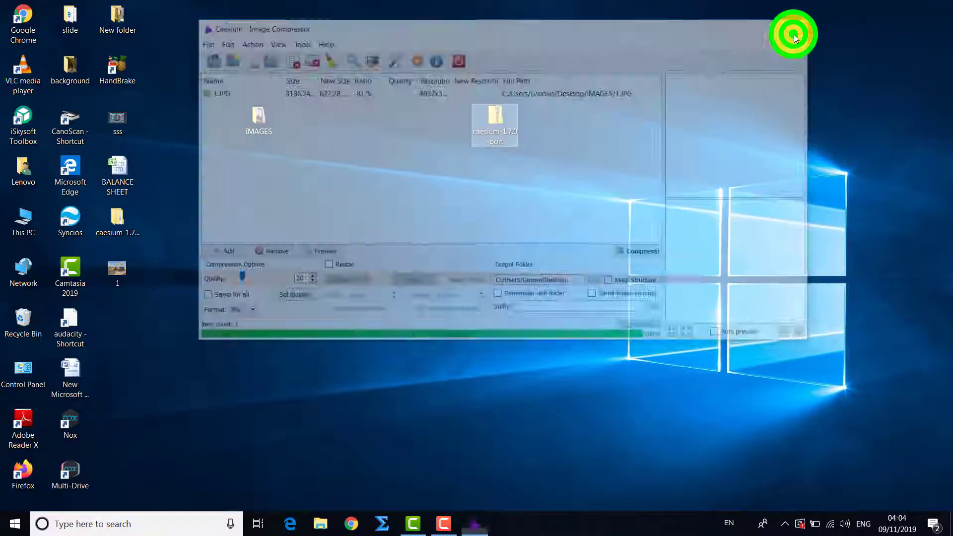
# Step: Show the file properties of the compressed picture 1 on the desktop, and move the properties window aside
pyautogui.rightClick(112, 266)
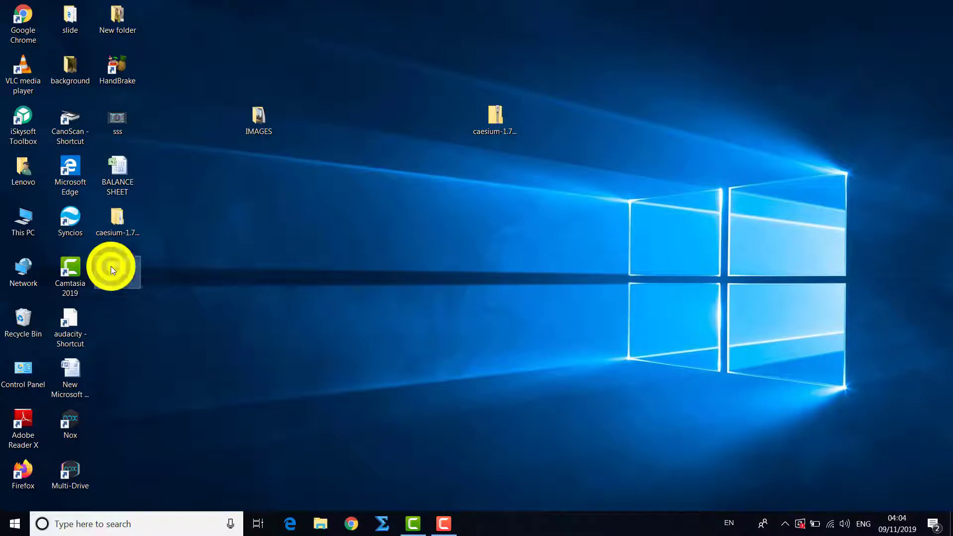
pyautogui.click(151, 506)
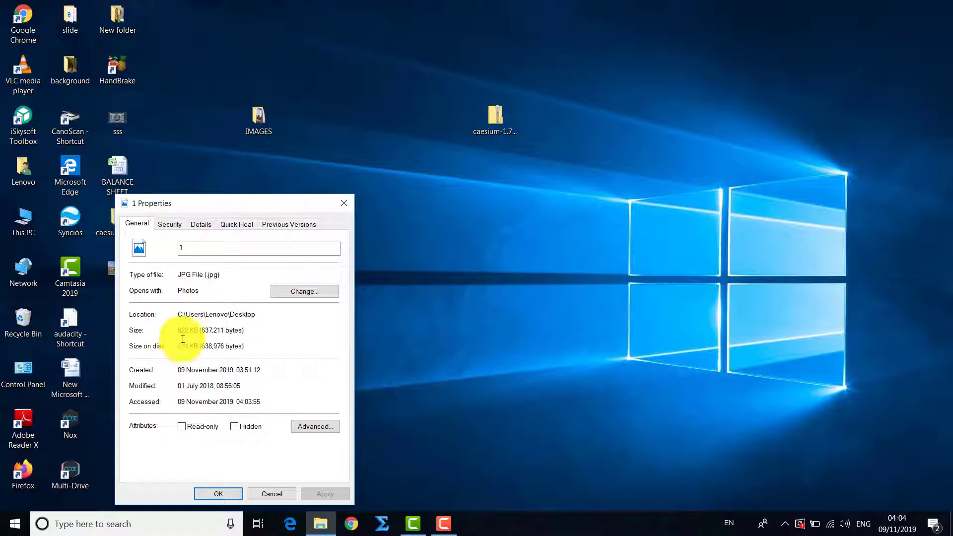
pyautogui.moveTo(265, 203); pyautogui.dragTo(663, 146)
# Step: Show the properties of the original picture 1 in the IMAGES folder, and minimize the folder window to compare both file sizes
pyautogui.doubleClick(259, 127)
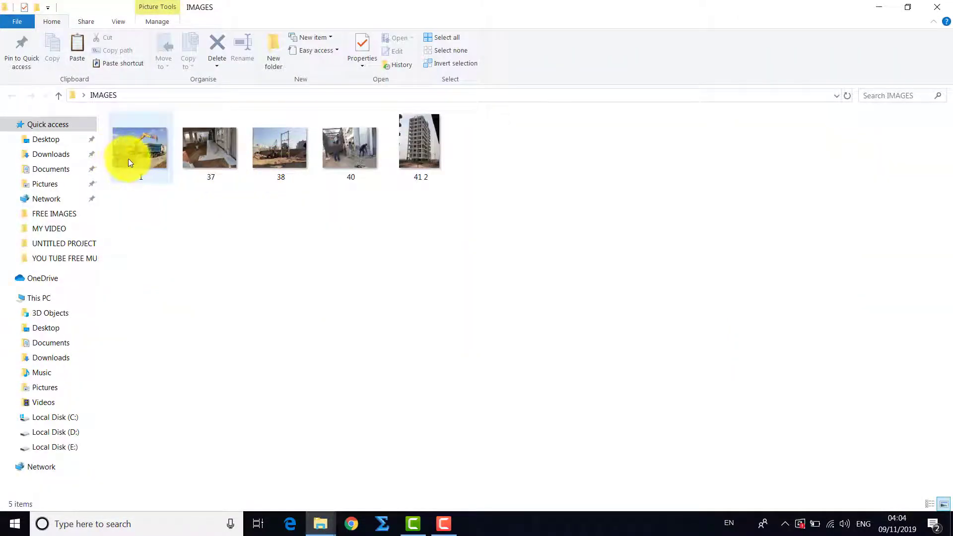
pyautogui.rightClick(129, 158)
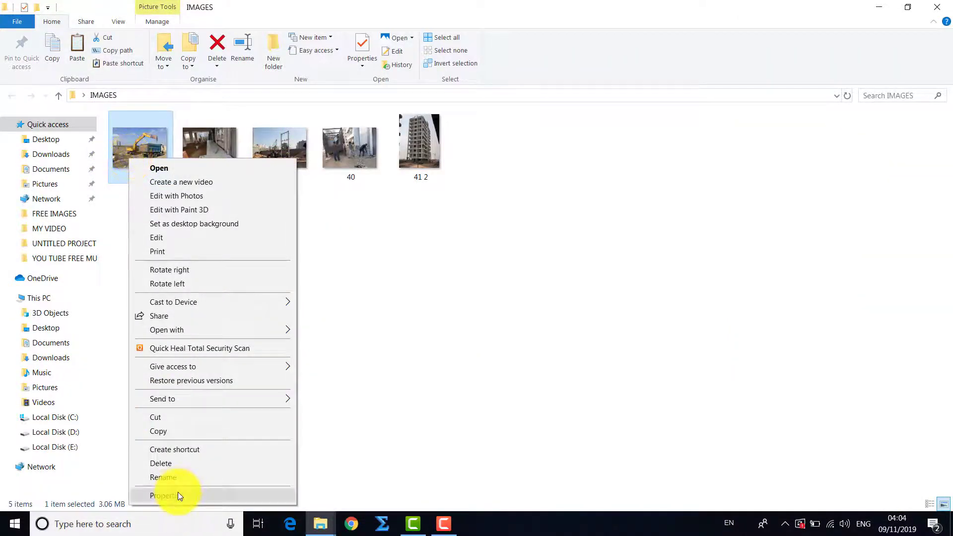
pyautogui.click(178, 495)
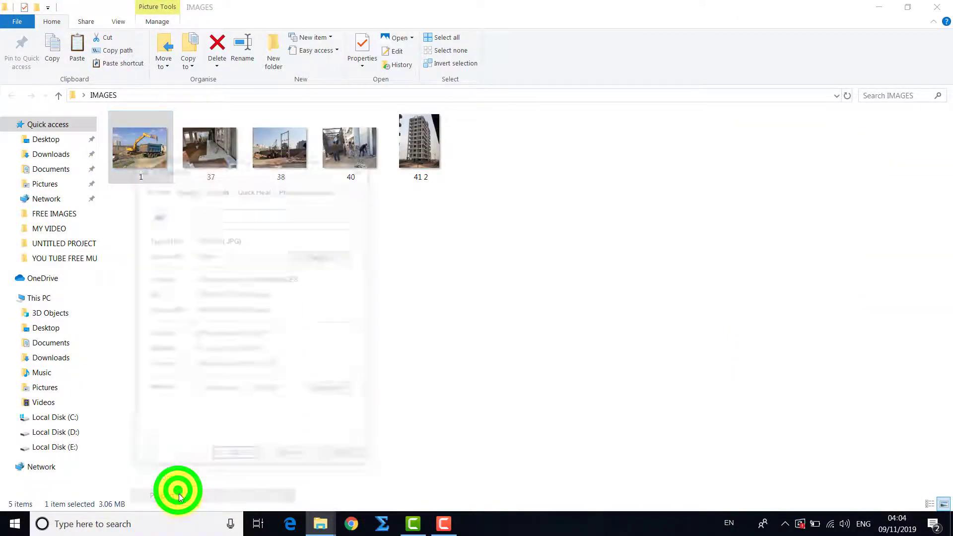
pyautogui.click(880, 6)
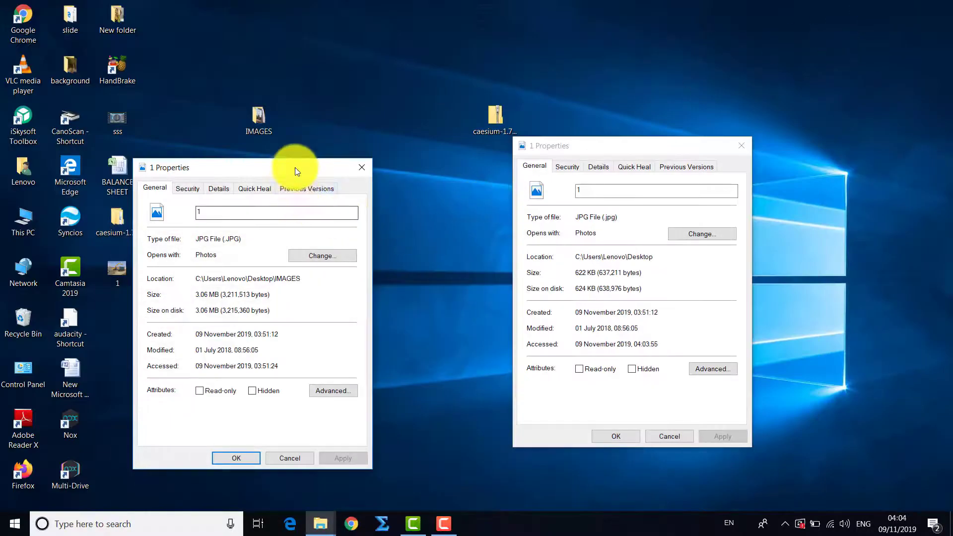
# Step: Place the original picture's properties window beside the compressed one's to compare file sizes, and close both properties windows
pyautogui.click(295, 167)
pyautogui.moveTo(318, 180)
pyautogui.mouseDown()
pyautogui.moveTo(377, 136)
pyautogui.moveTo(390, 154)
pyautogui.mouseUp()
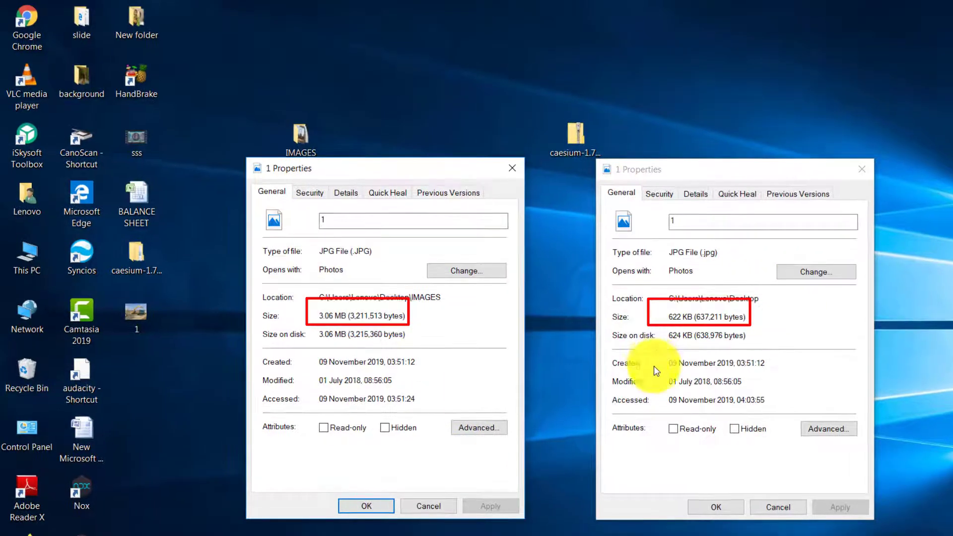
pyautogui.click(723, 509)
pyautogui.click(780, 509)
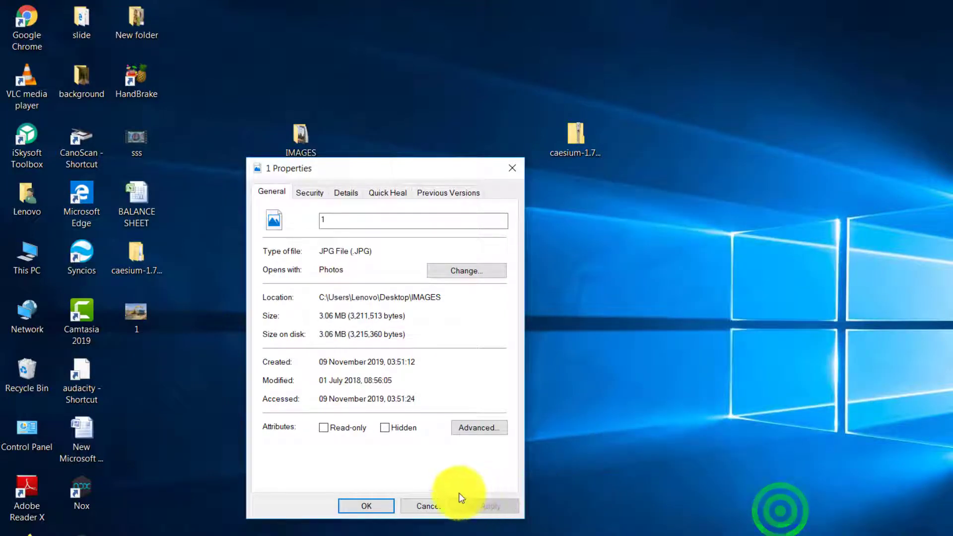
pyautogui.click(425, 511)
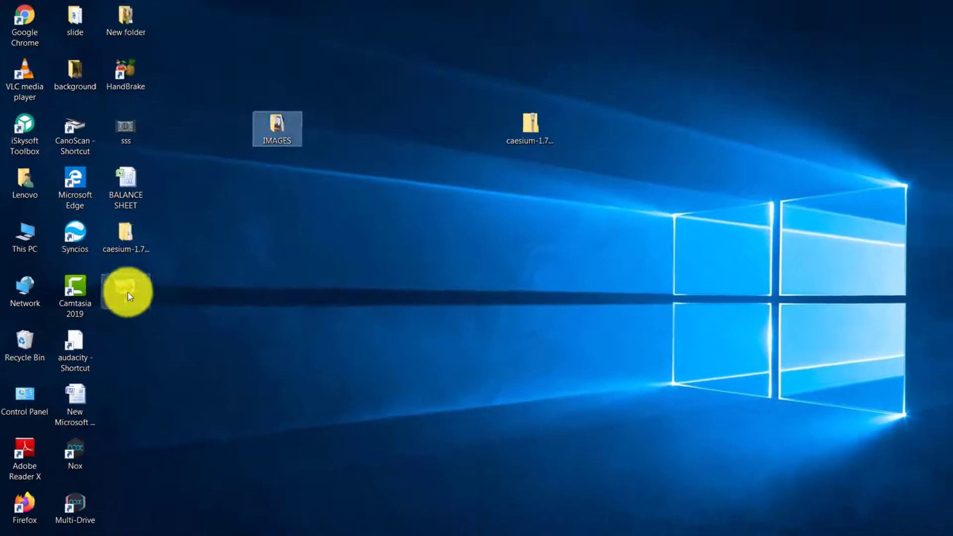
# Step: Open the compressed picture 1 from the desktop in Photos, narrow its window and move it aside
pyautogui.rightClick(127, 291)
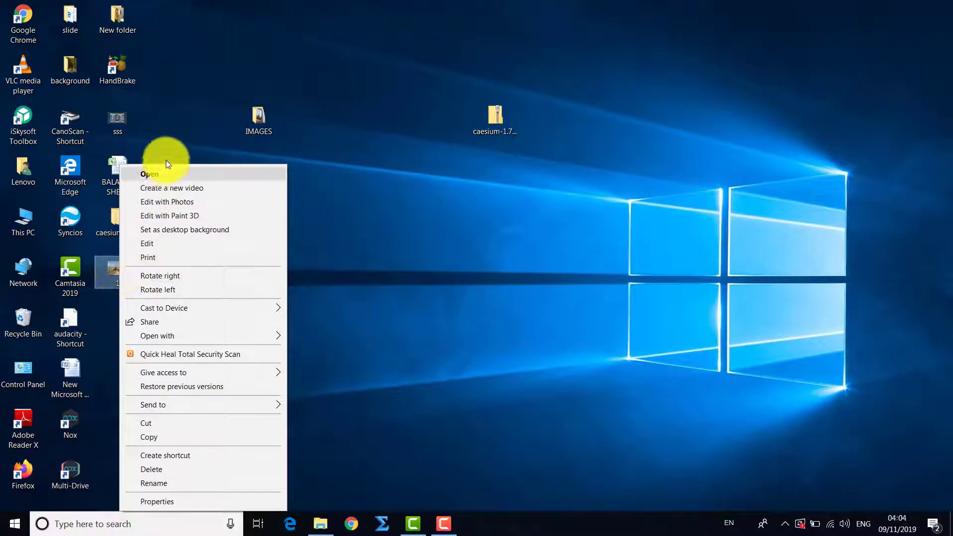
pyautogui.click(164, 172)
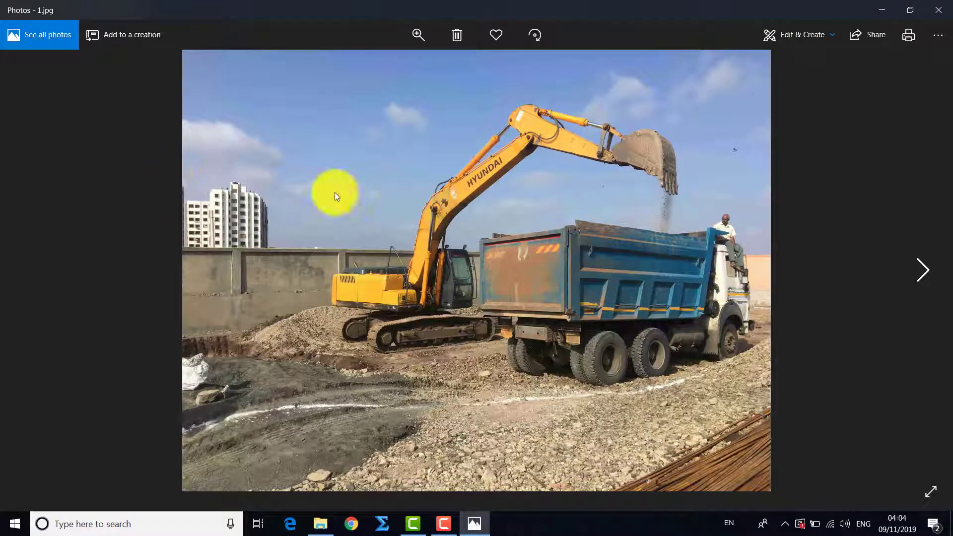
pyautogui.click(910, 10)
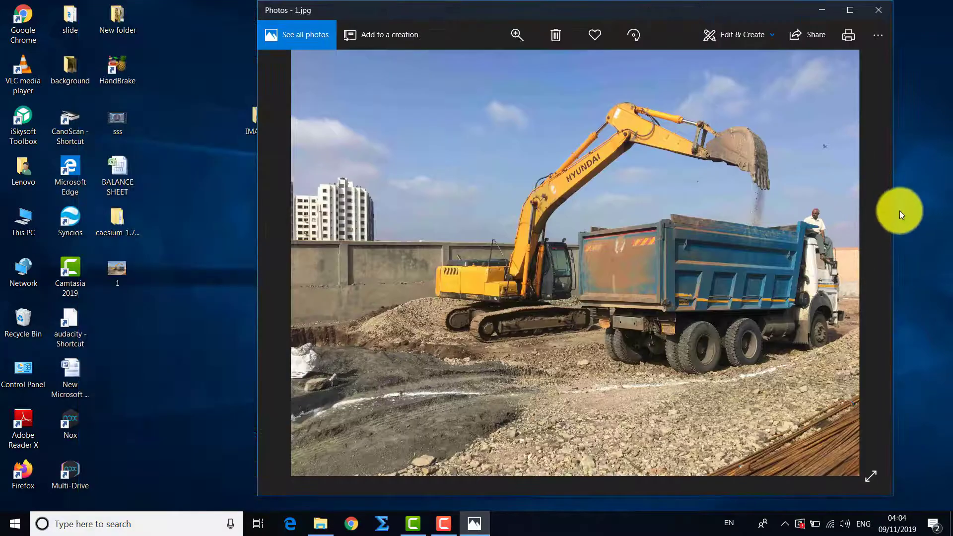
pyautogui.moveTo(889, 212); pyautogui.dragTo(533, 195)
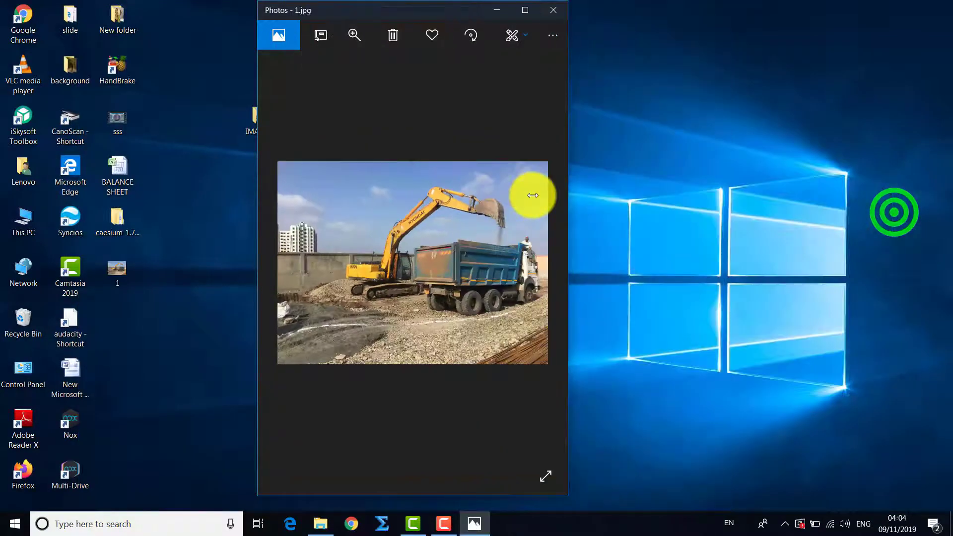
pyautogui.click(435, 97)
pyautogui.moveTo(424, 14); pyautogui.dragTo(775, 36)
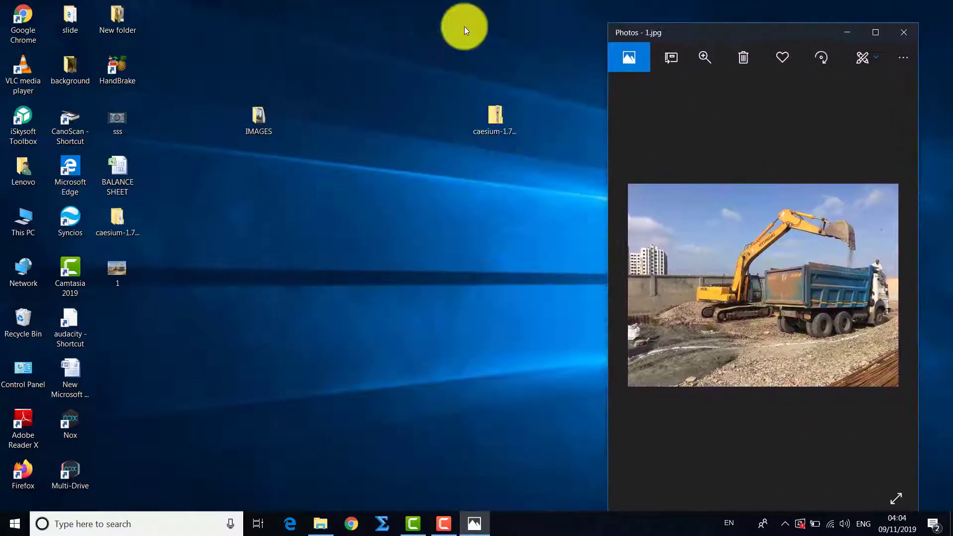
# Step: Open the original picture 1 from the IMAGES folder and narrow its Photos window beside the compressed picture
pyautogui.doubleClick(263, 120)
pyautogui.click(240, 244)
pyautogui.click(240, 243)
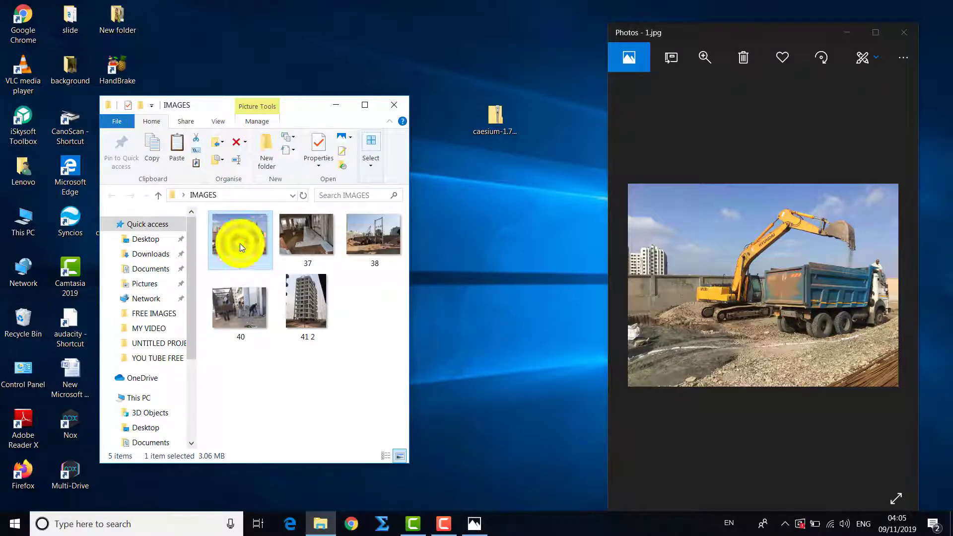
pyautogui.rightClick(240, 243)
pyautogui.click(264, 177)
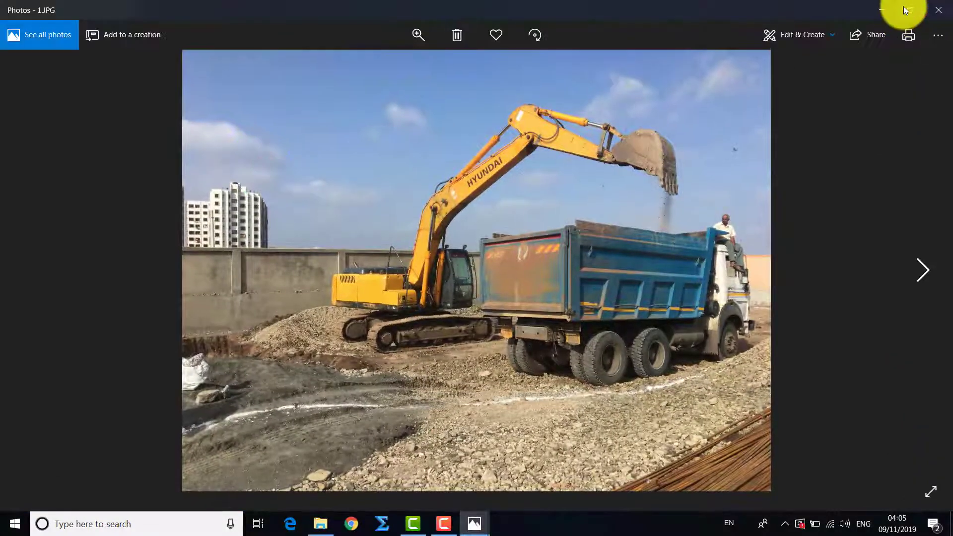
pyautogui.click(904, 6)
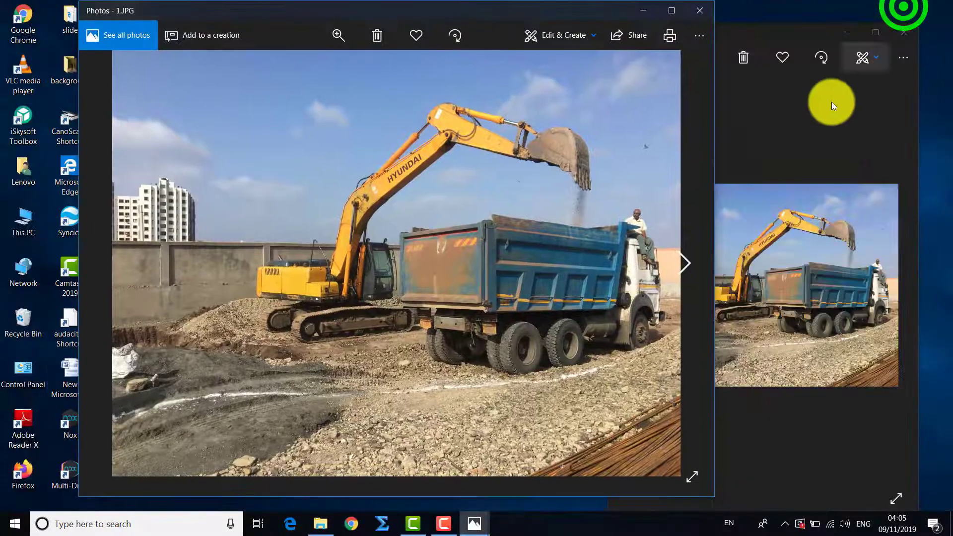
pyautogui.moveTo(720, 219); pyautogui.dragTo(506, 219)
# Step: Widen the compressed picture's window up to the original's to compare them, and close both pictures and the IMAGES folder
pyautogui.click(697, 103)
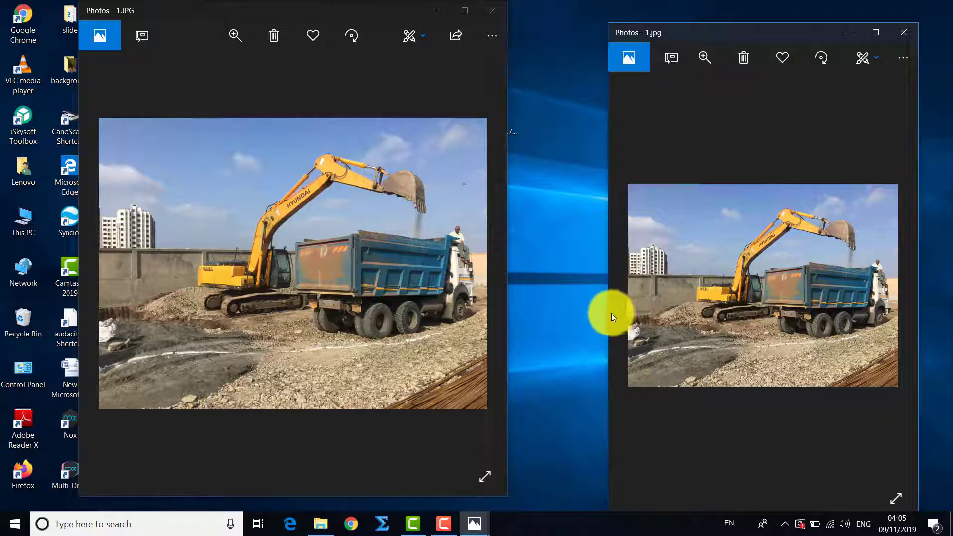
pyautogui.moveTo(609, 314); pyautogui.dragTo(502, 269)
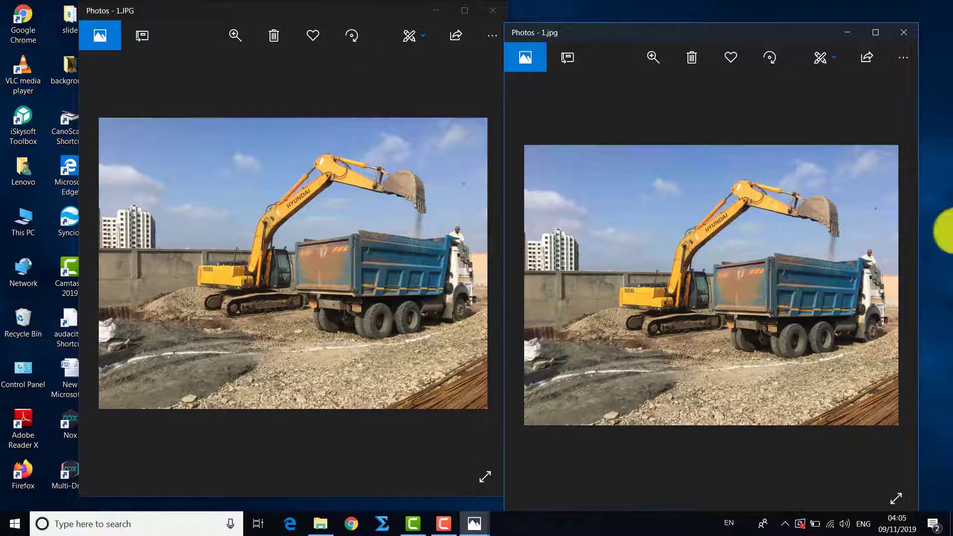
pyautogui.click(907, 32)
pyautogui.click(498, 11)
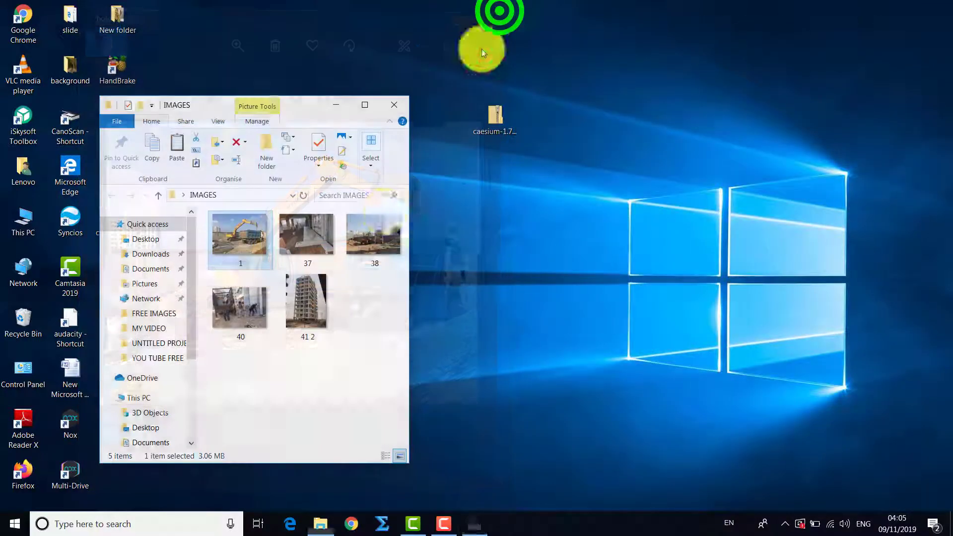
pyautogui.click(395, 107)
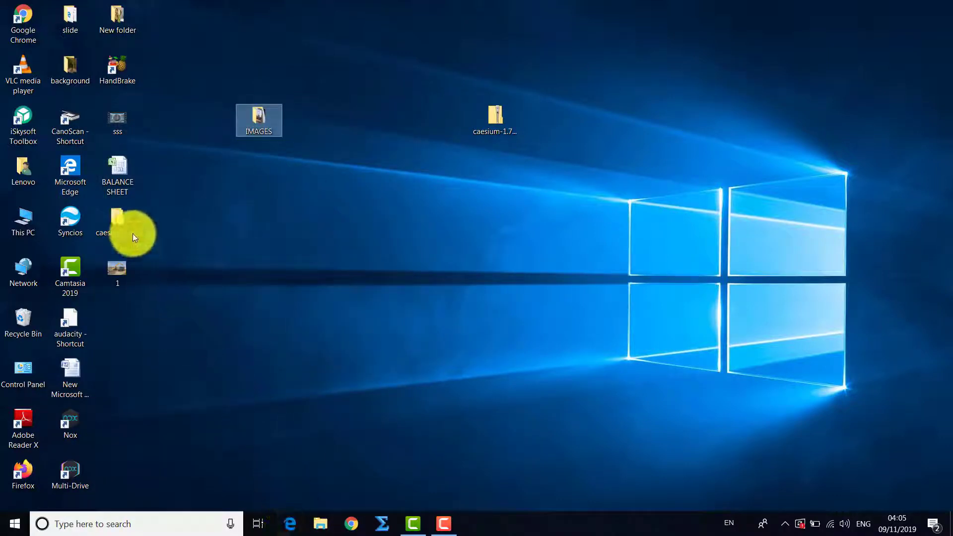
# Step: Launch Caesium from the Caesium Portable folder inside the extracted caesium-1.7.0-port folder on the desktop
pyautogui.doubleClick(115, 220)
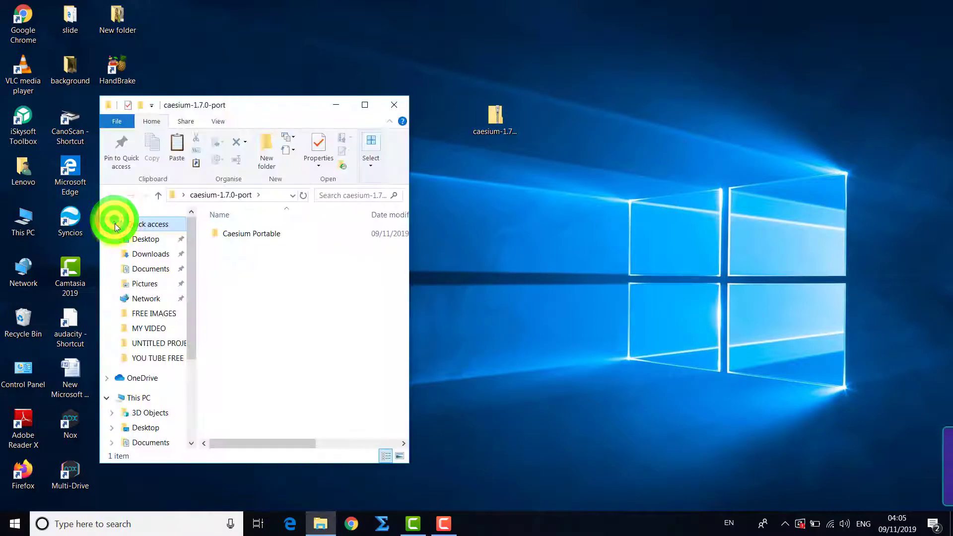
pyautogui.doubleClick(237, 233)
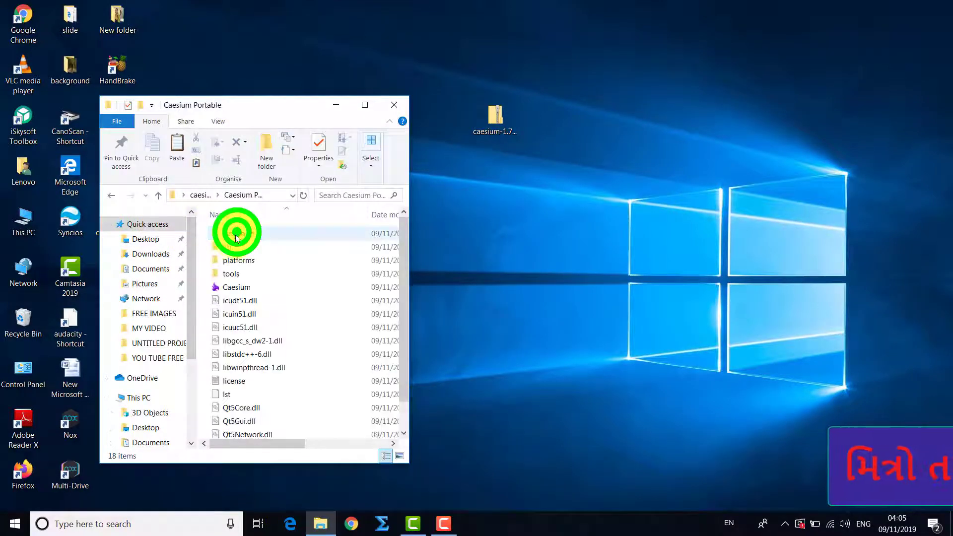
pyautogui.click(236, 292)
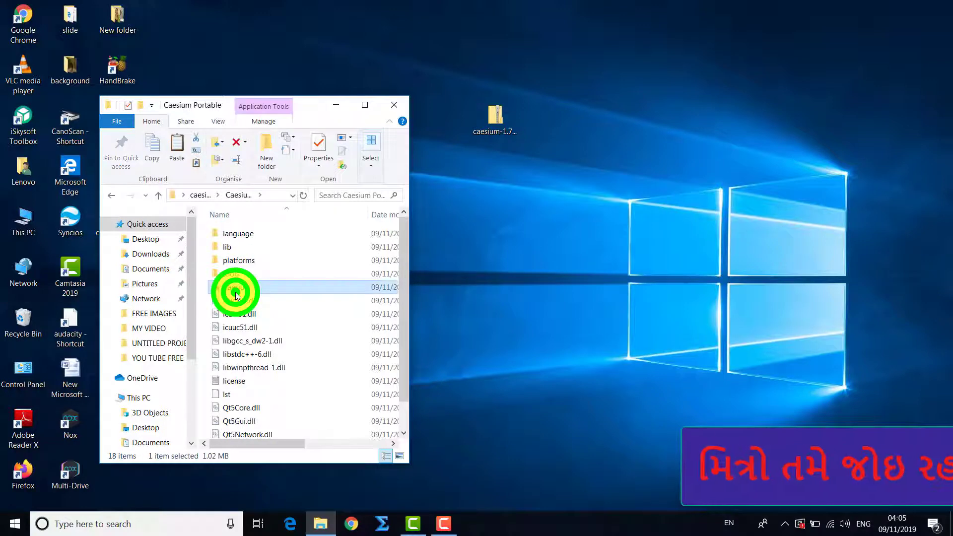
pyautogui.doubleClick(237, 293)
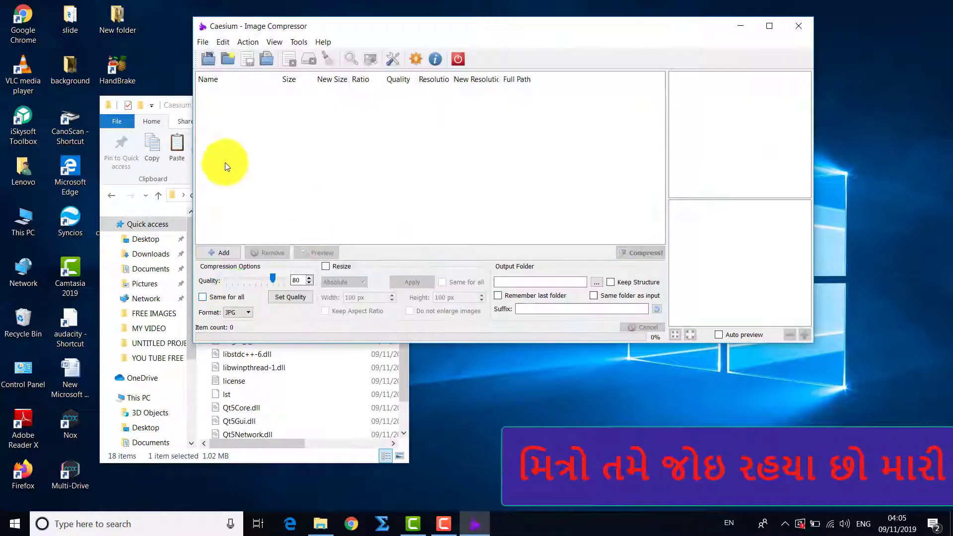
# Step: Add pictures 1, 37, 38, 40 and 41 2 from the IMAGES folder, and set the compression quality to 20
pyautogui.click(206, 59)
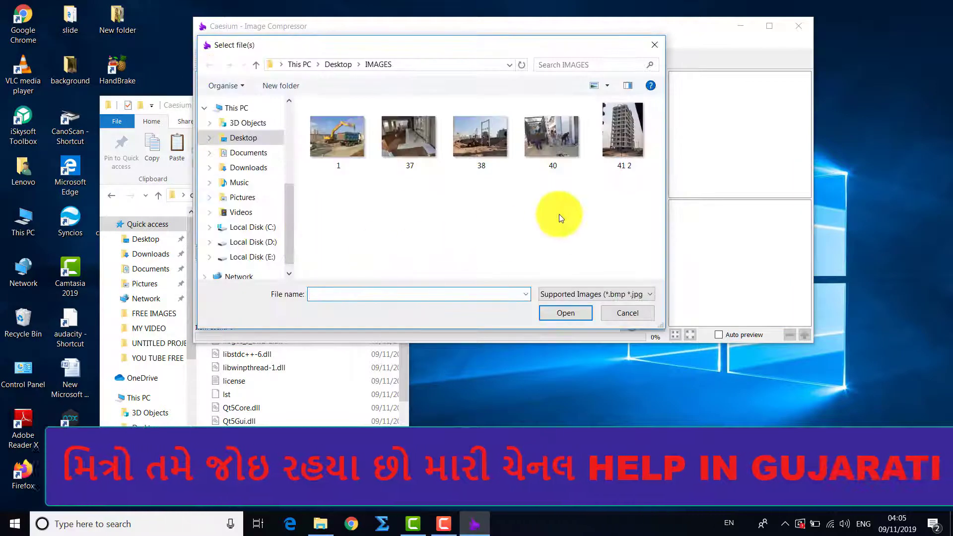
pyautogui.moveTo(641, 189); pyautogui.dragTo(344, 132)
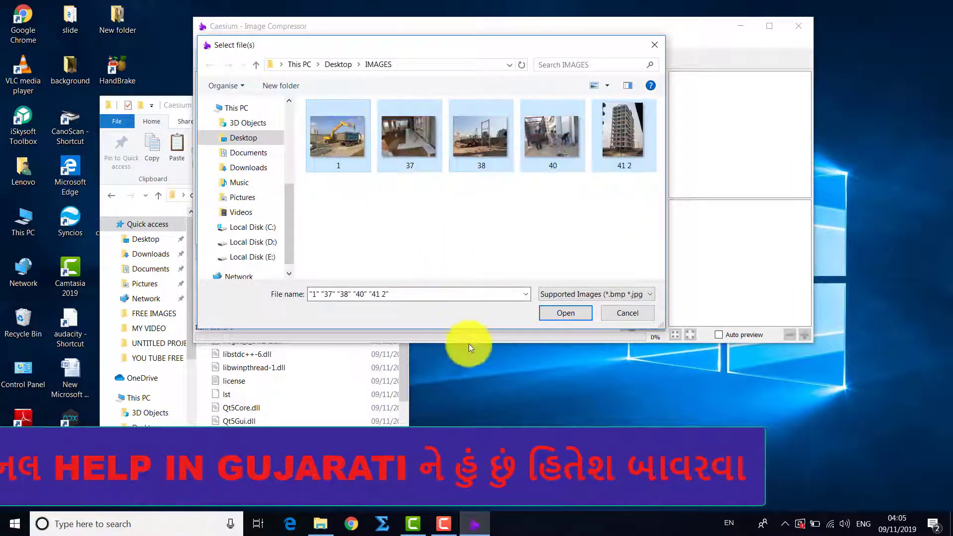
pyautogui.click(548, 316)
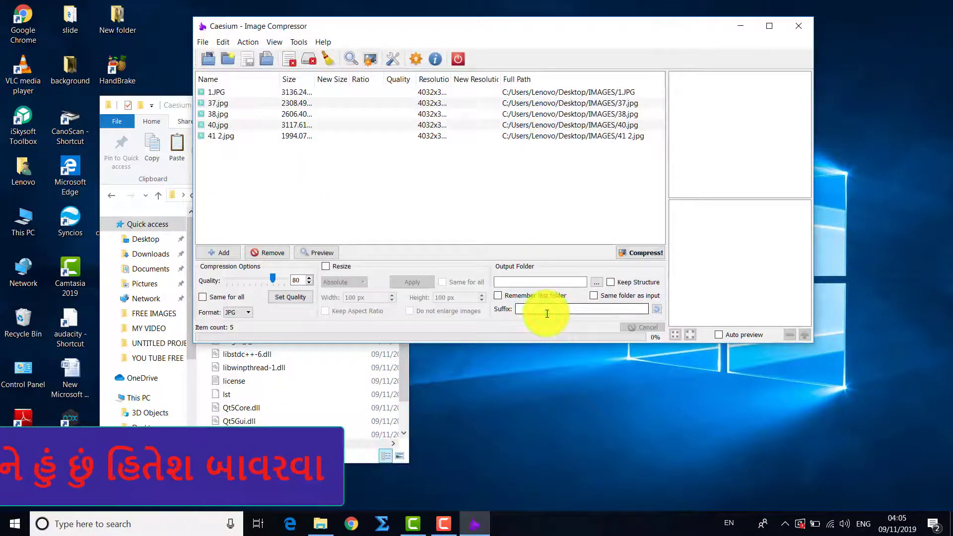
pyautogui.click(273, 278)
pyautogui.moveTo(265, 281); pyautogui.dragTo(244, 282)
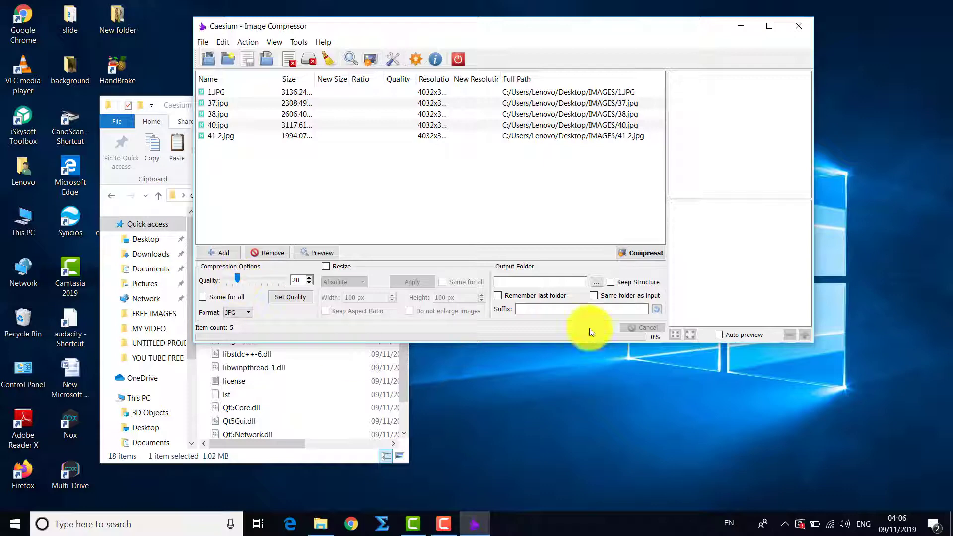
# Step: Create a folder named IMAGES COMPRESS on the Desktop and choose it as the output folder
pyautogui.click(599, 283)
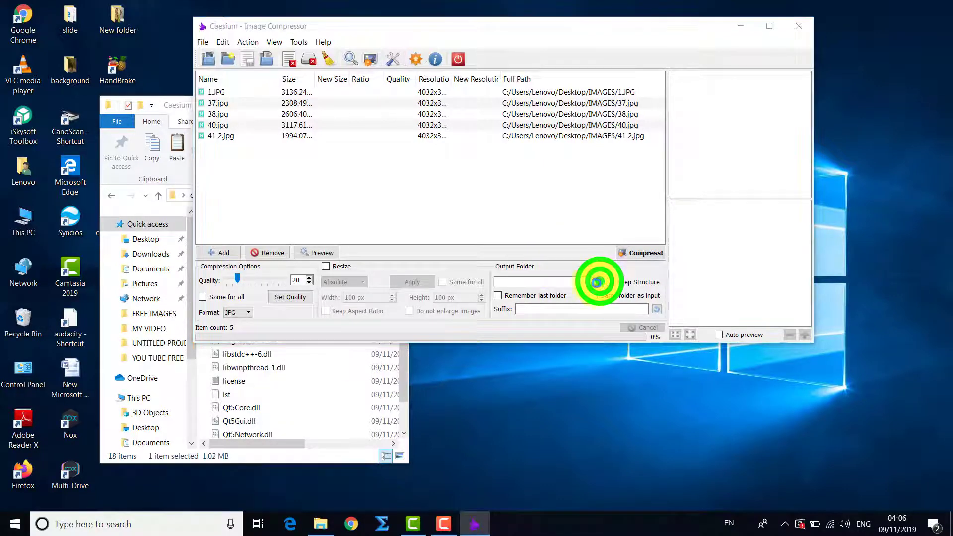
pyautogui.click(253, 138)
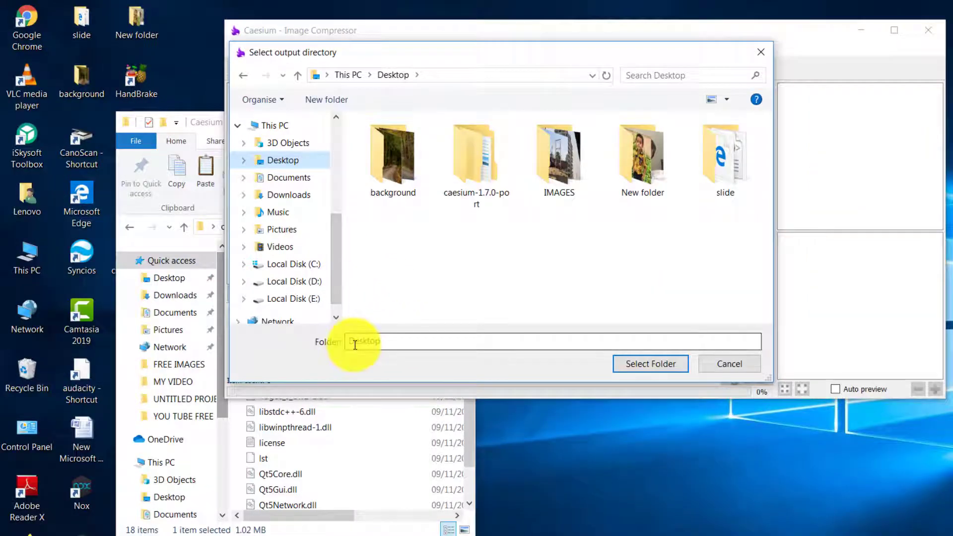
pyautogui.click(322, 100)
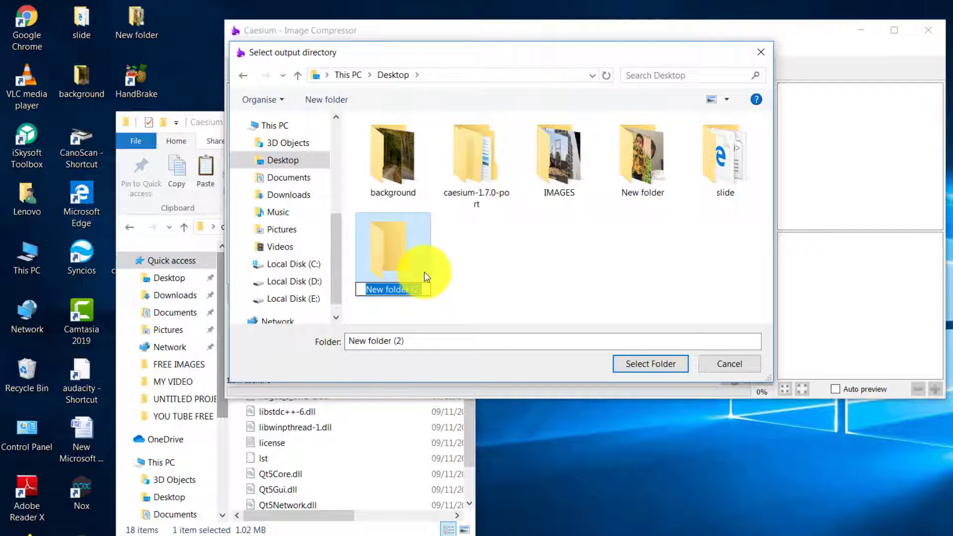
pyautogui.write('IMAGES COM')
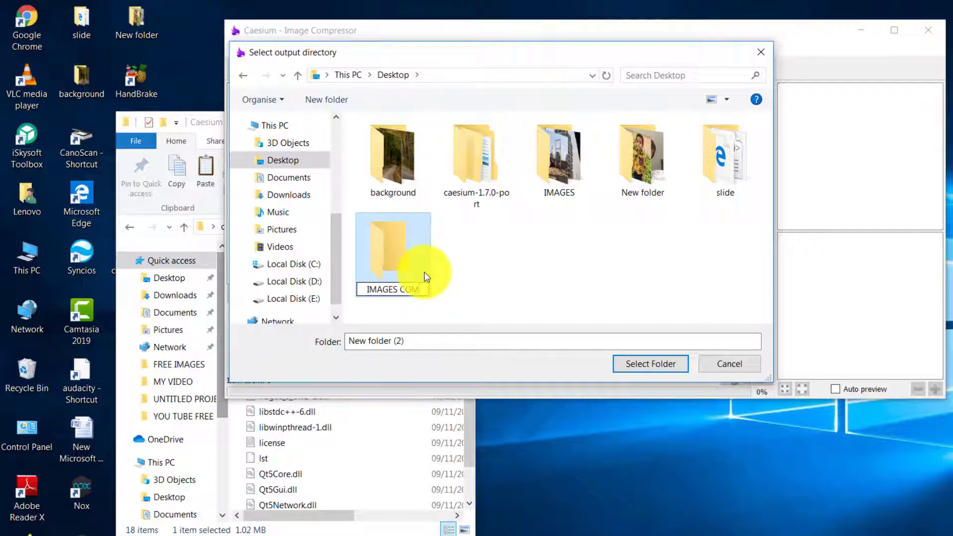
pyautogui.write('PRESS')
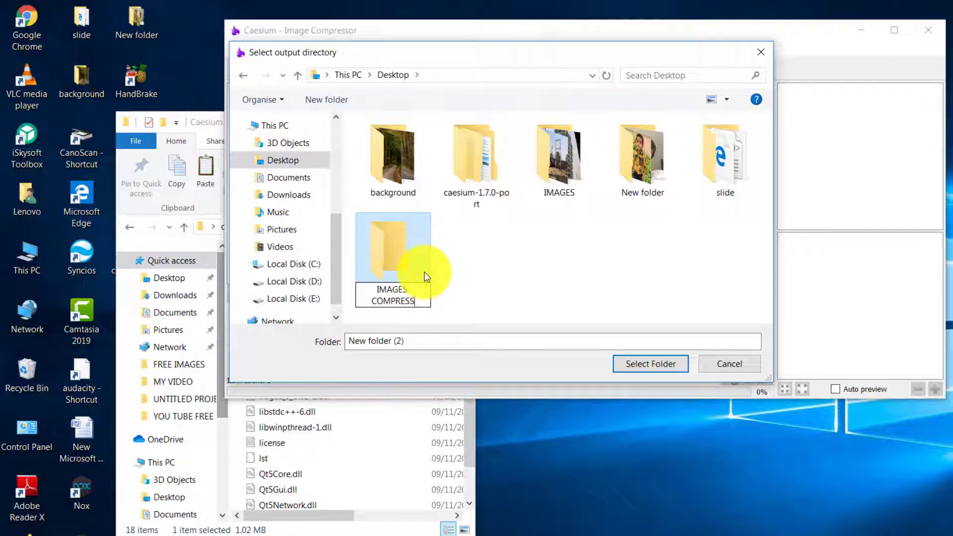
pyautogui.press('Return')
pyautogui.click(649, 364)
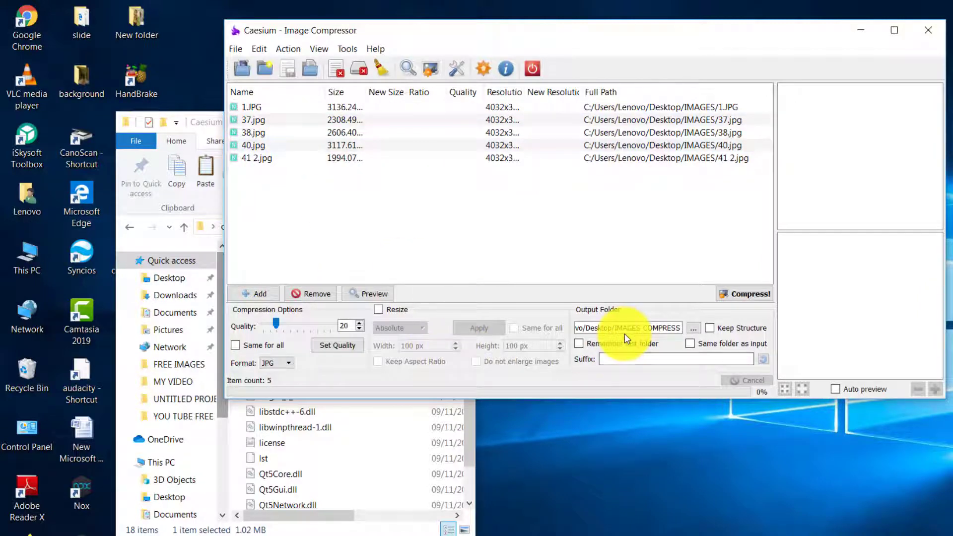
# Step: Compress all five listed pictures, dismiss the completion report and close the compressor
pyautogui.click(756, 298)
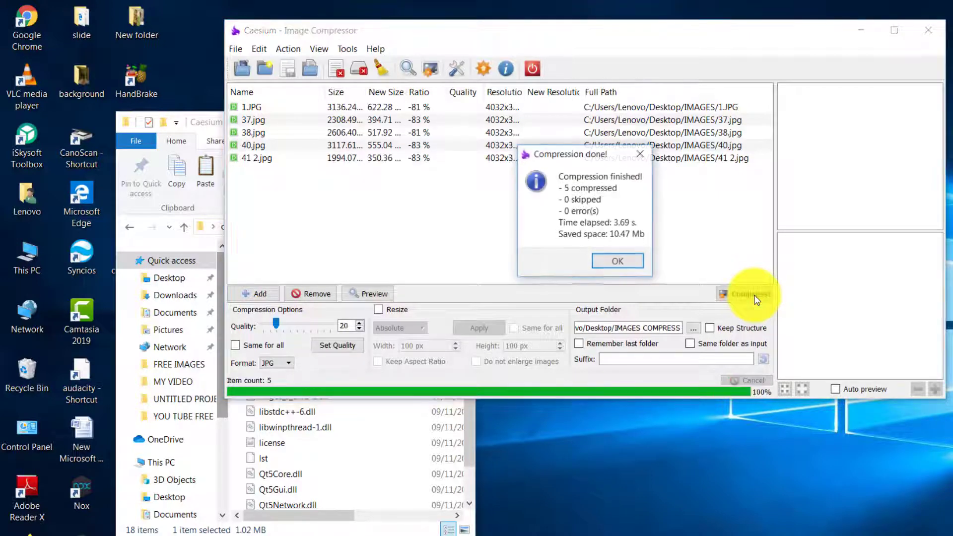
pyautogui.click(600, 268)
pyautogui.click(928, 31)
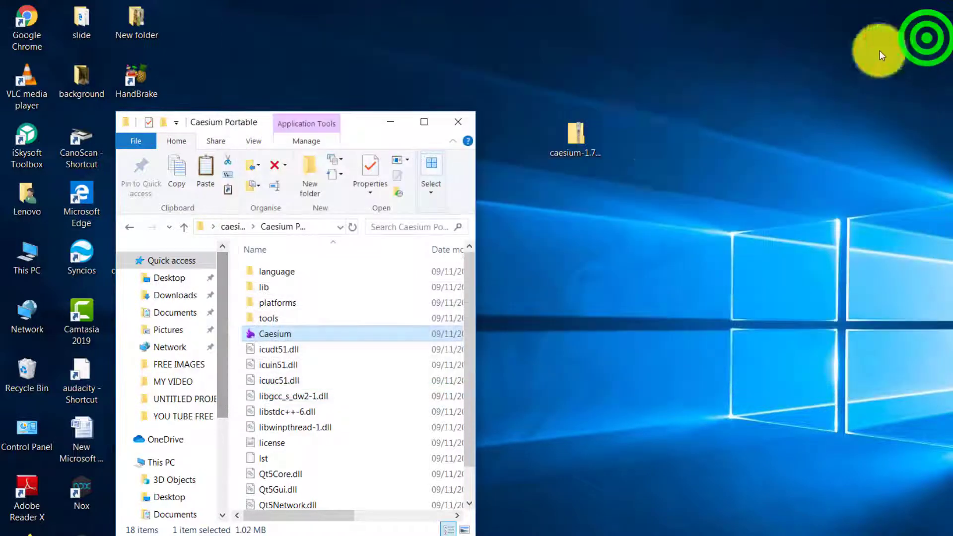
# Step: Minimize the Caesium Portable folder window, and open the IMAGES COMPRESS folder from the desktop in a maximized window
pyautogui.click(388, 123)
pyautogui.click(141, 388)
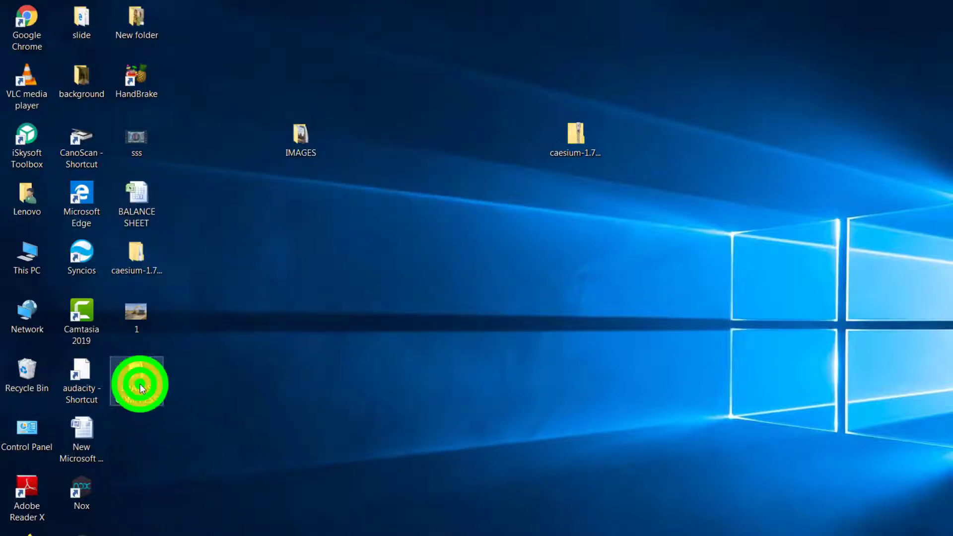
pyautogui.doubleClick(140, 387)
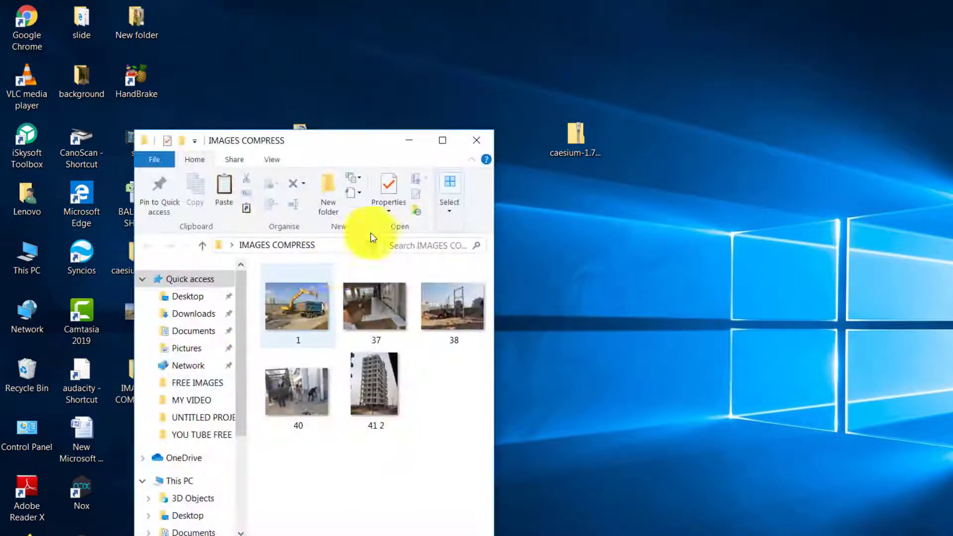
pyautogui.click(440, 148)
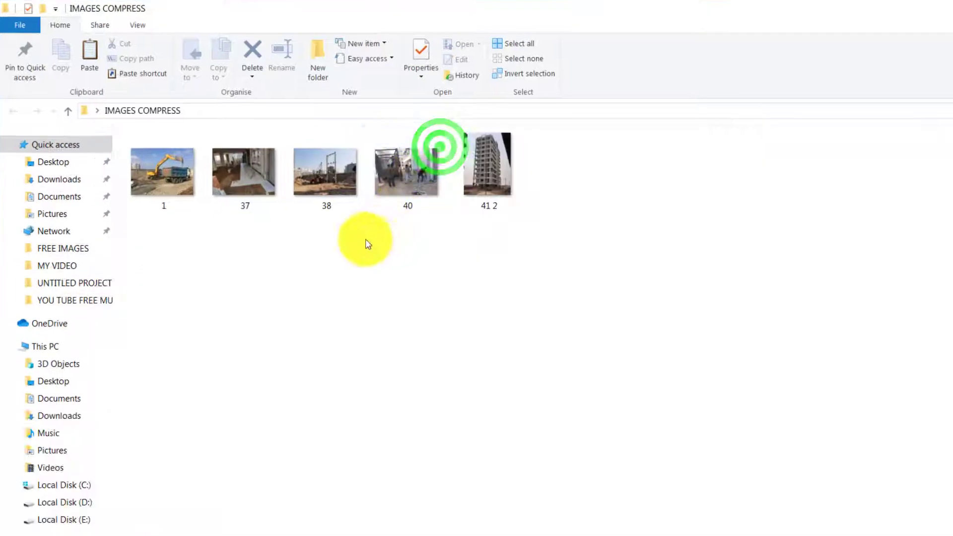
# Step: Open compressed picture 1, browse through the folder's pictures up to 41 2 to check their quality, and close the viewer
pyautogui.click(180, 174)
pyautogui.doubleClick(180, 174)
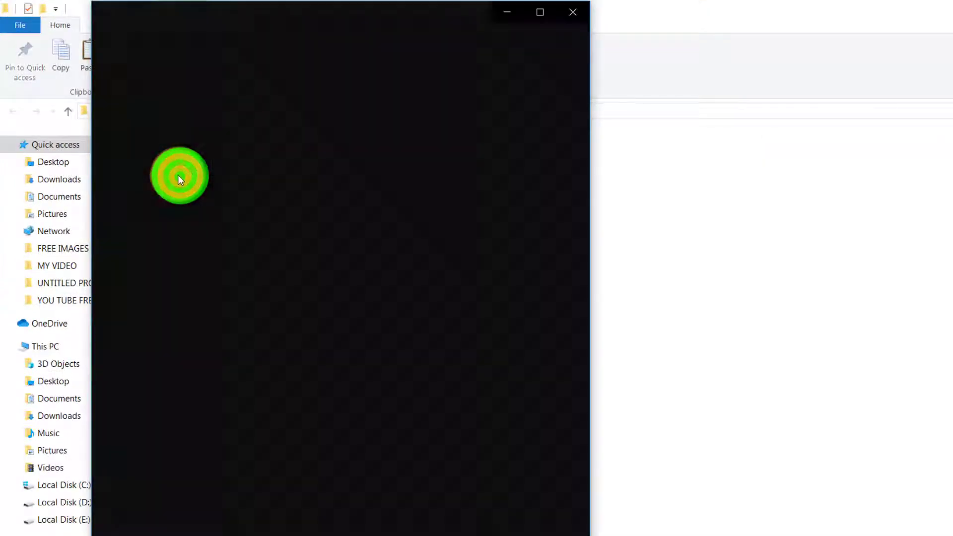
pyautogui.press('Left')
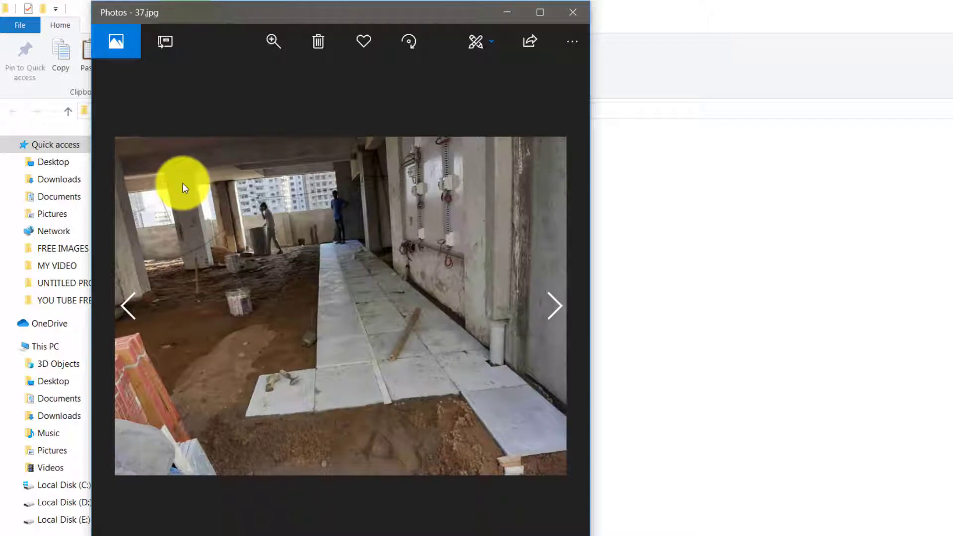
pyautogui.press('Right')
pyautogui.press('Right')
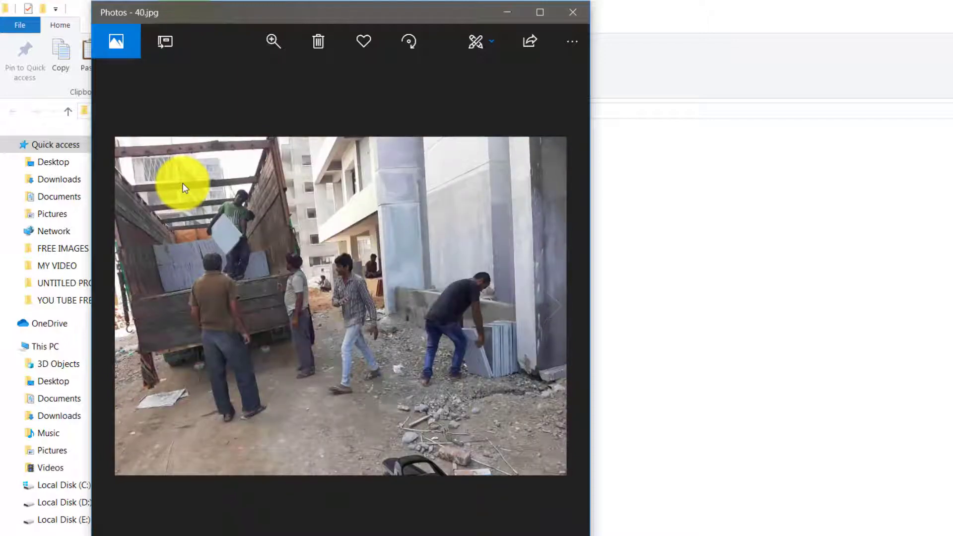
pyautogui.press('Right')
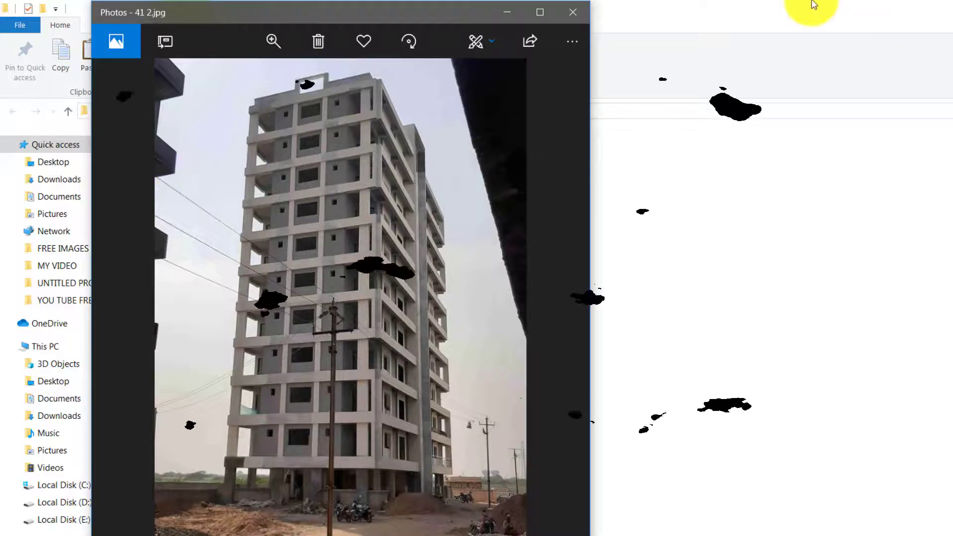
pyautogui.click(570, 19)
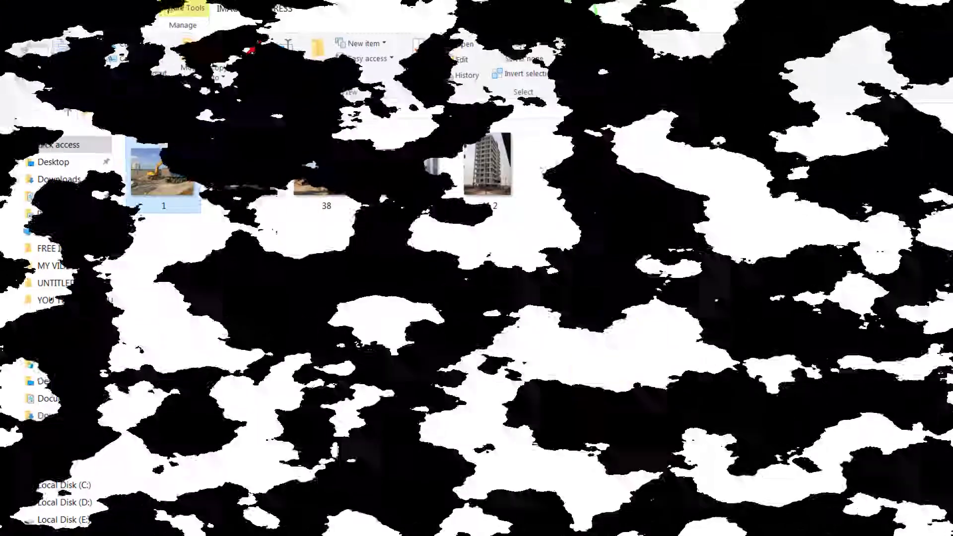